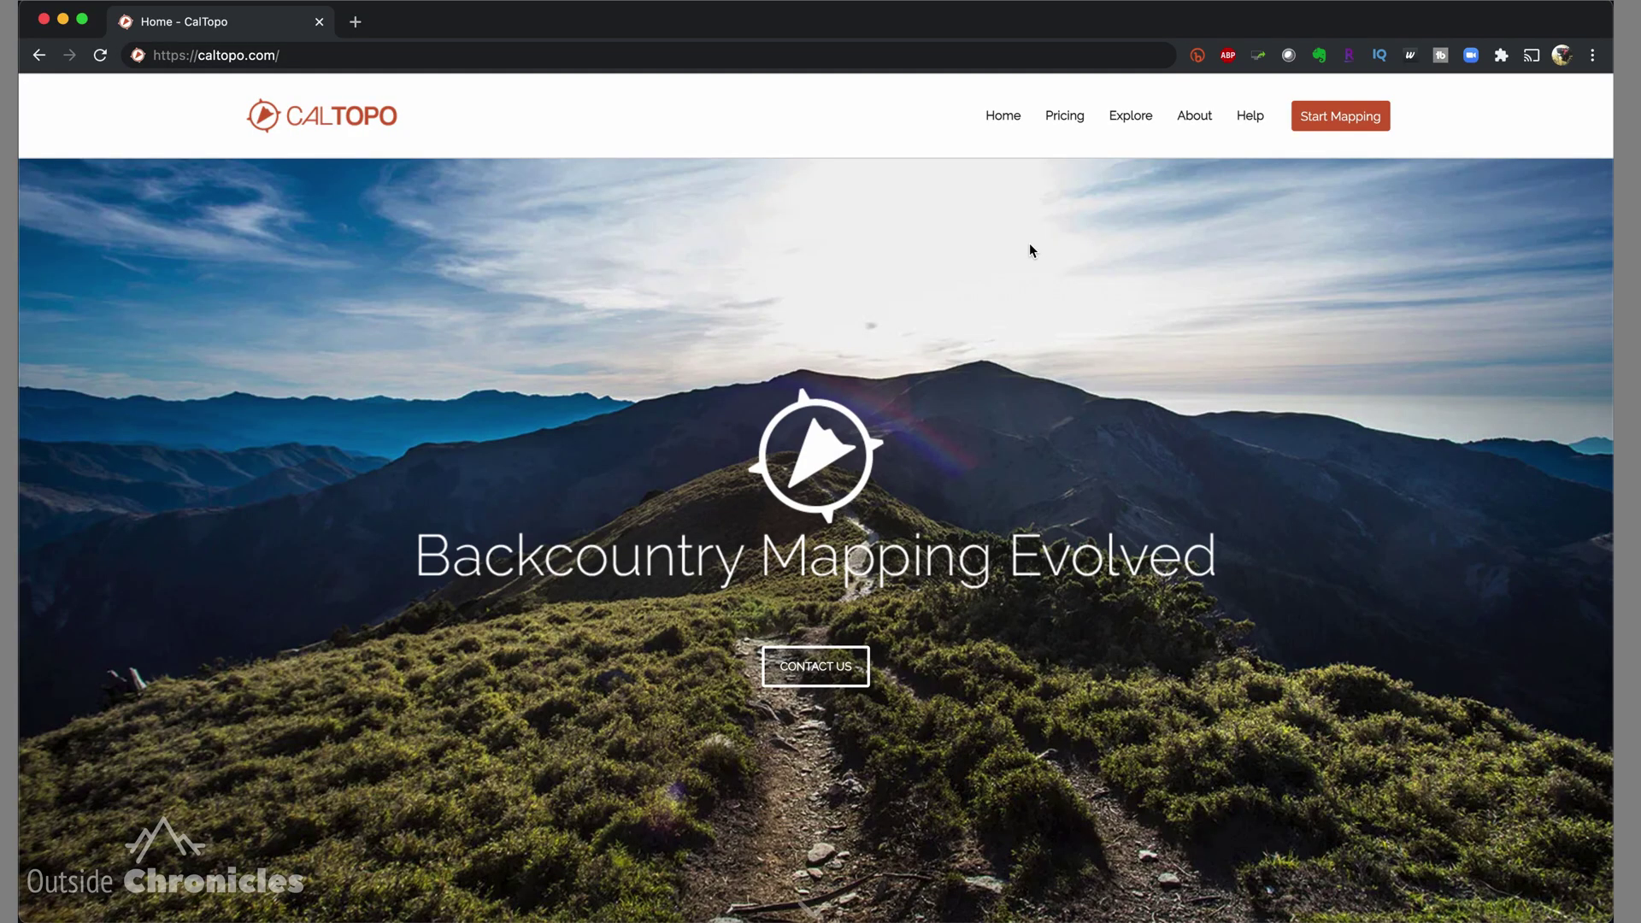
# Open the map editor and select TF Outdoors as the base layer.
pyautogui.click(1331, 118)
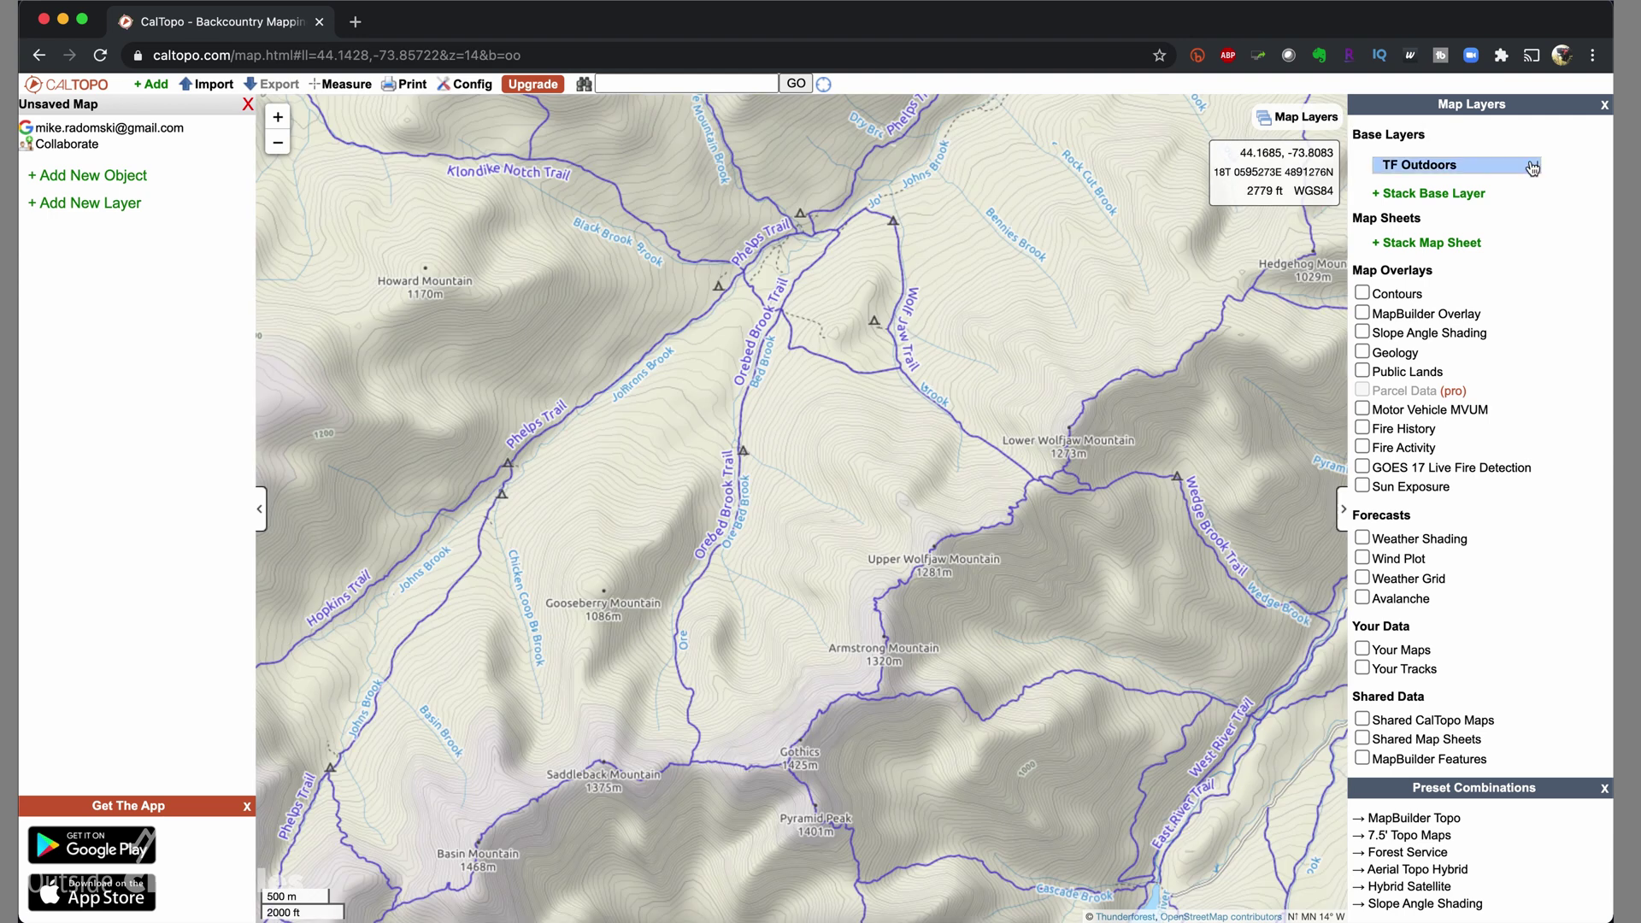
pyautogui.click(1532, 168)
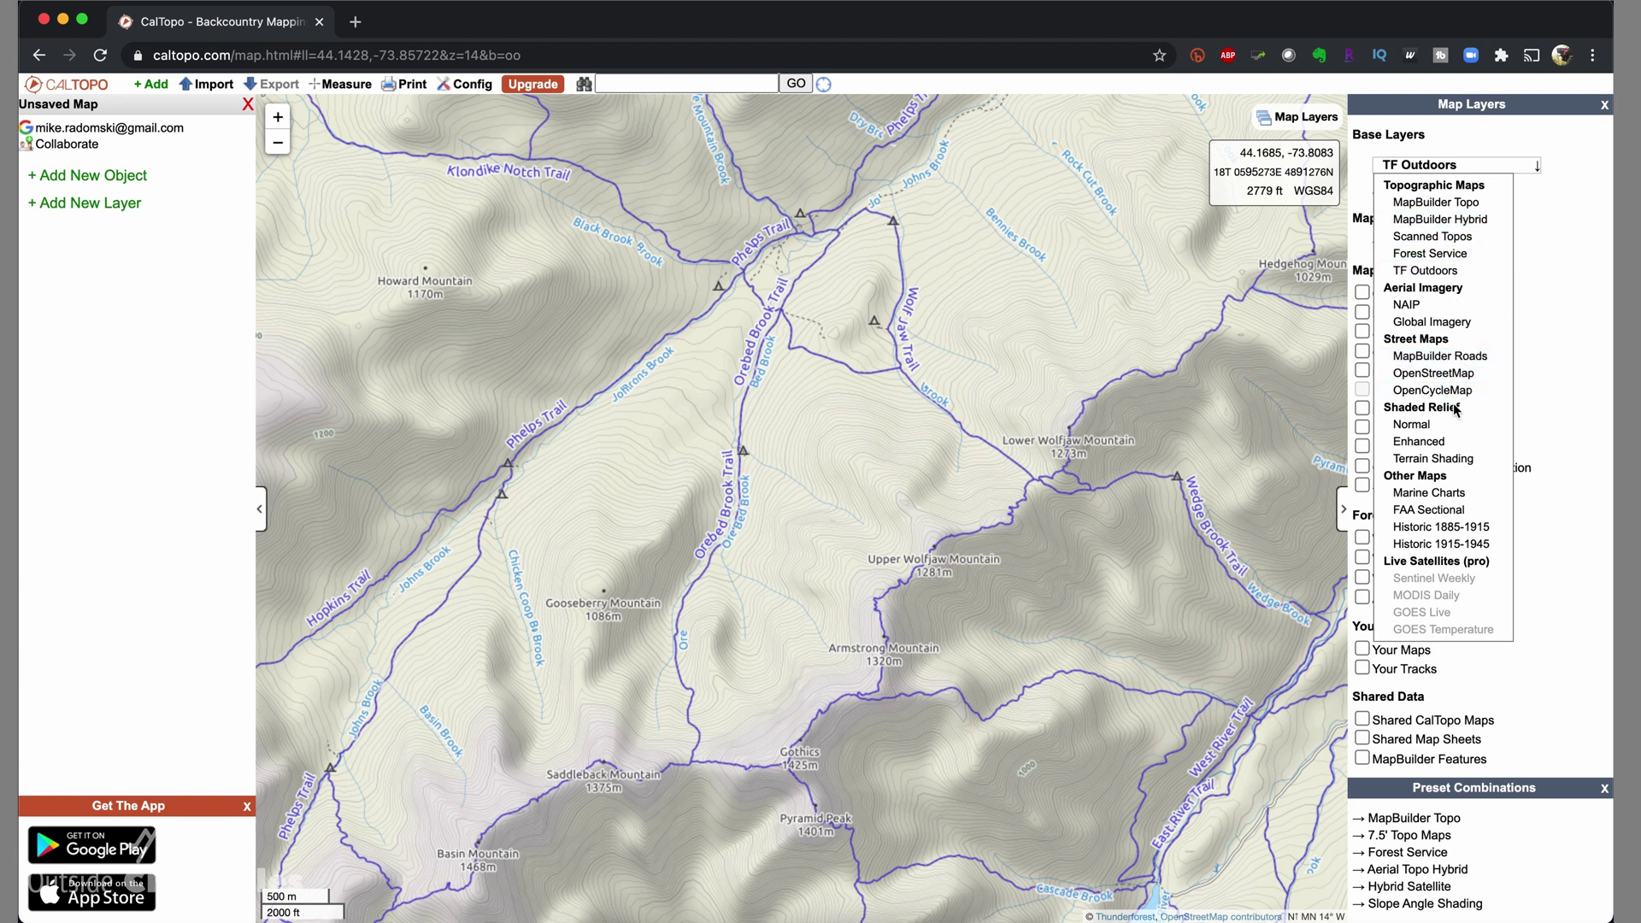
pyautogui.click(1440, 272)
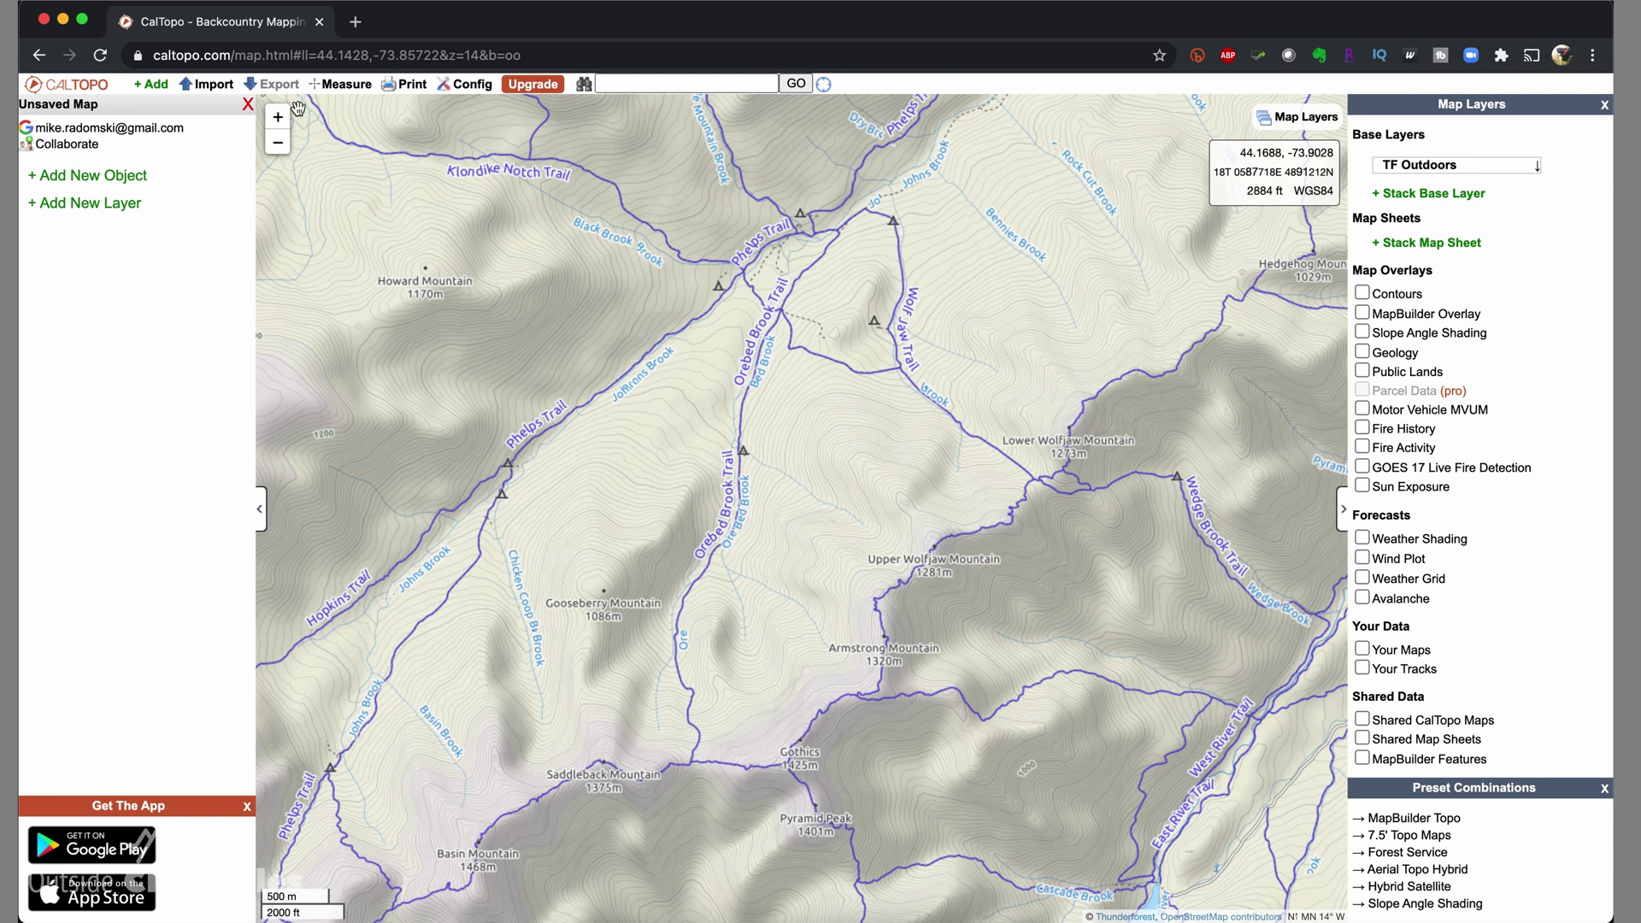
# Start a new line object near the Phelps Trail junction with snapping set to OSM.
pyautogui.click(213, 85)
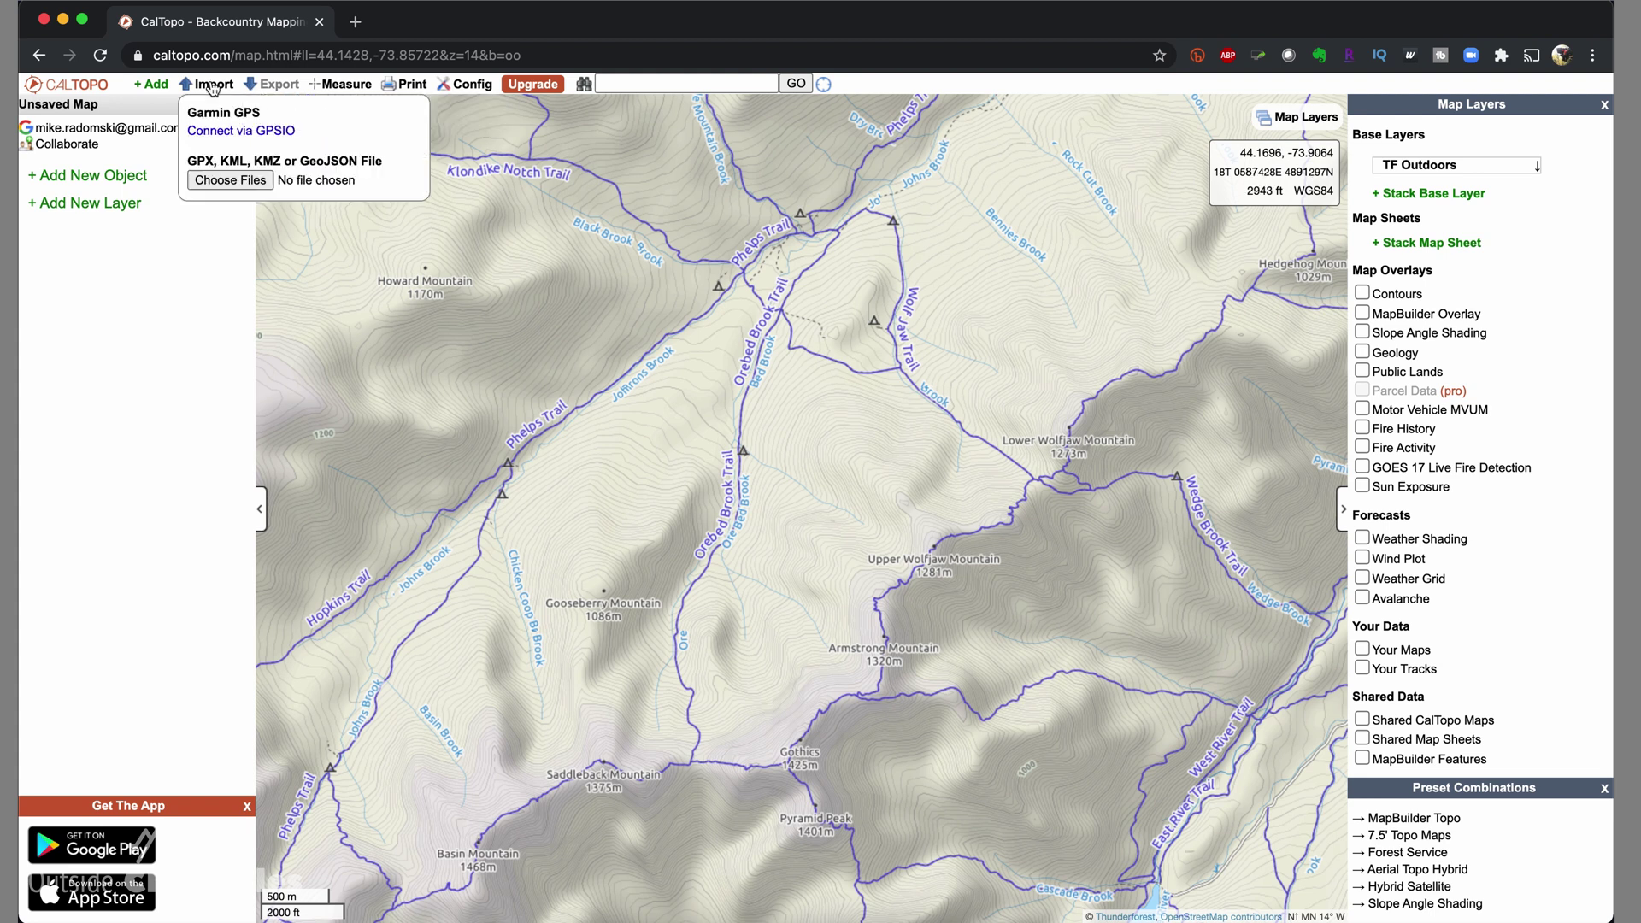
pyautogui.click(154, 86)
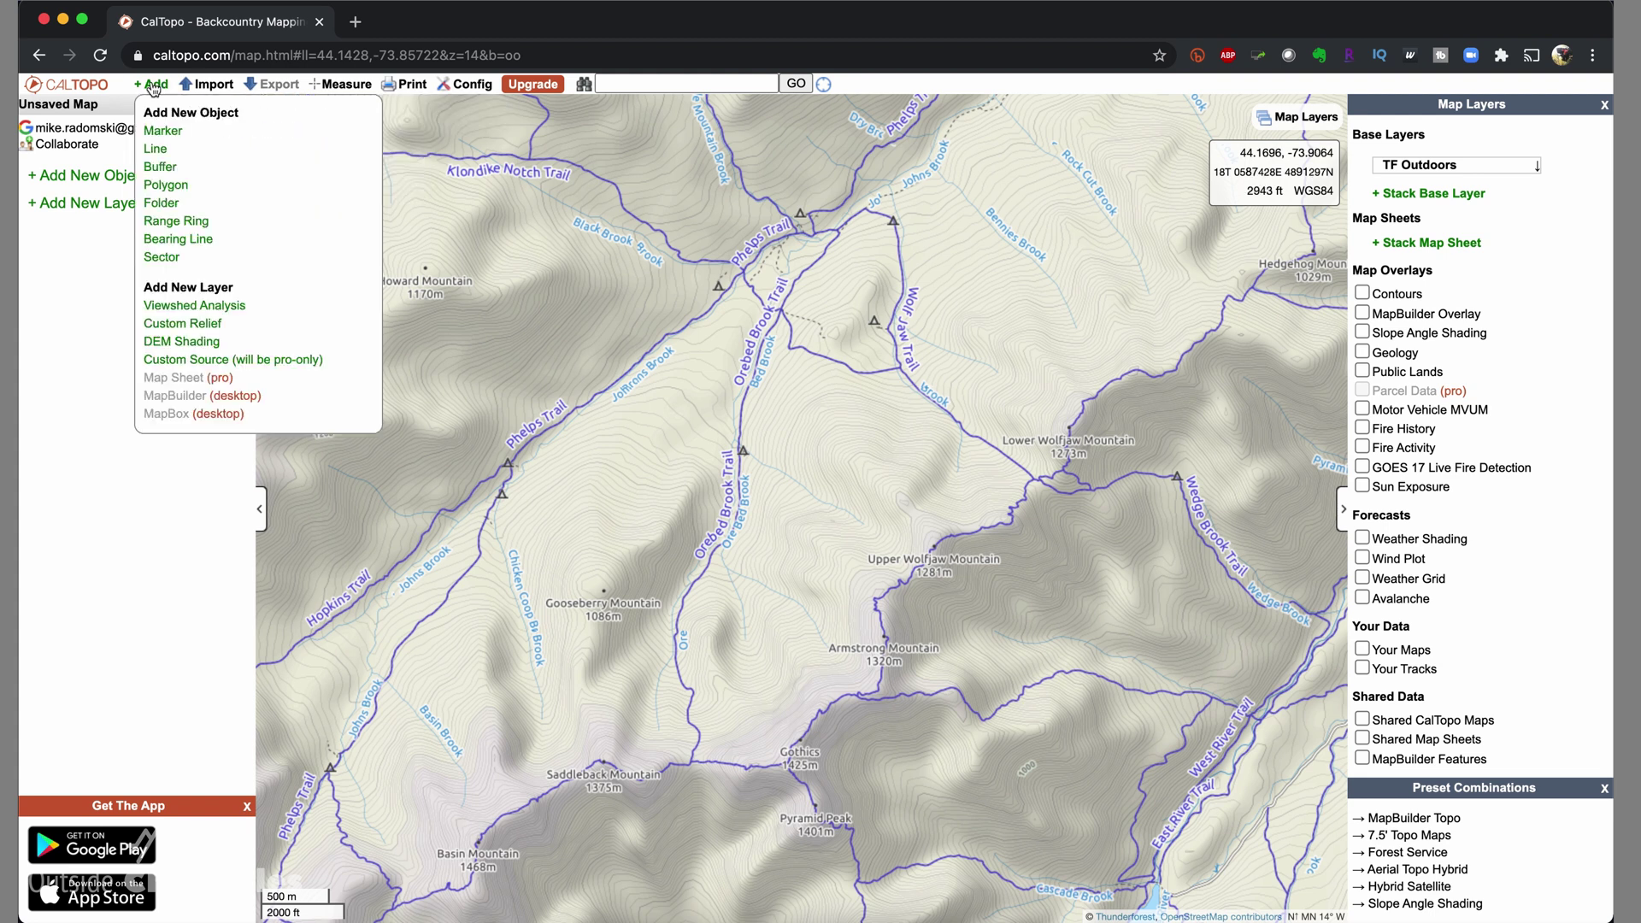
pyautogui.click(157, 152)
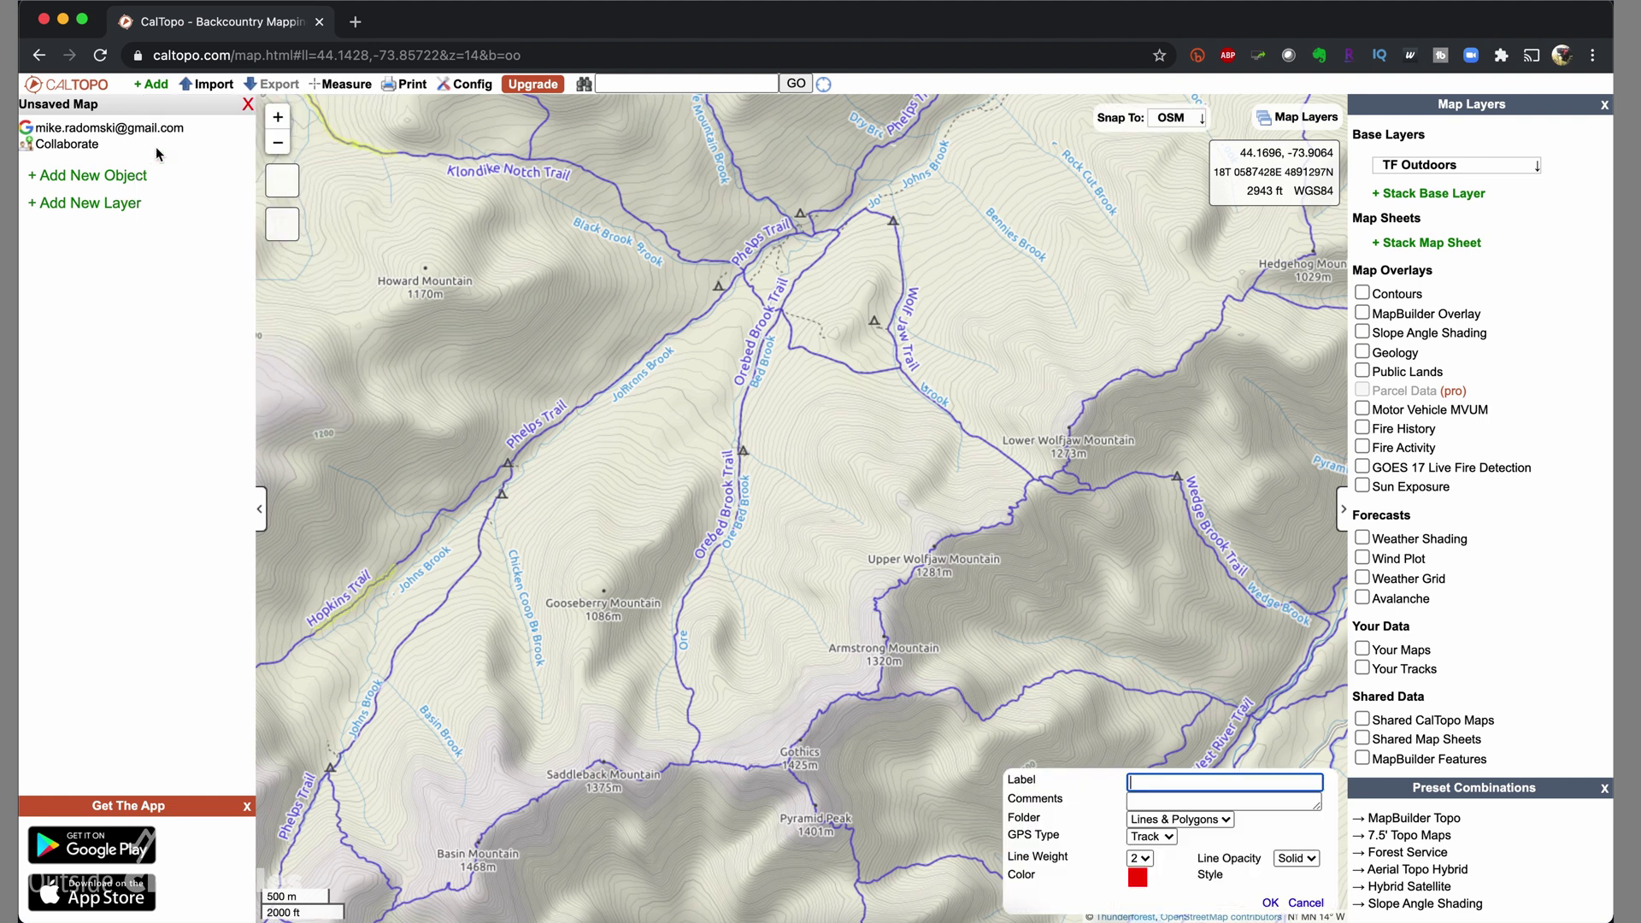
pyautogui.click(744, 268)
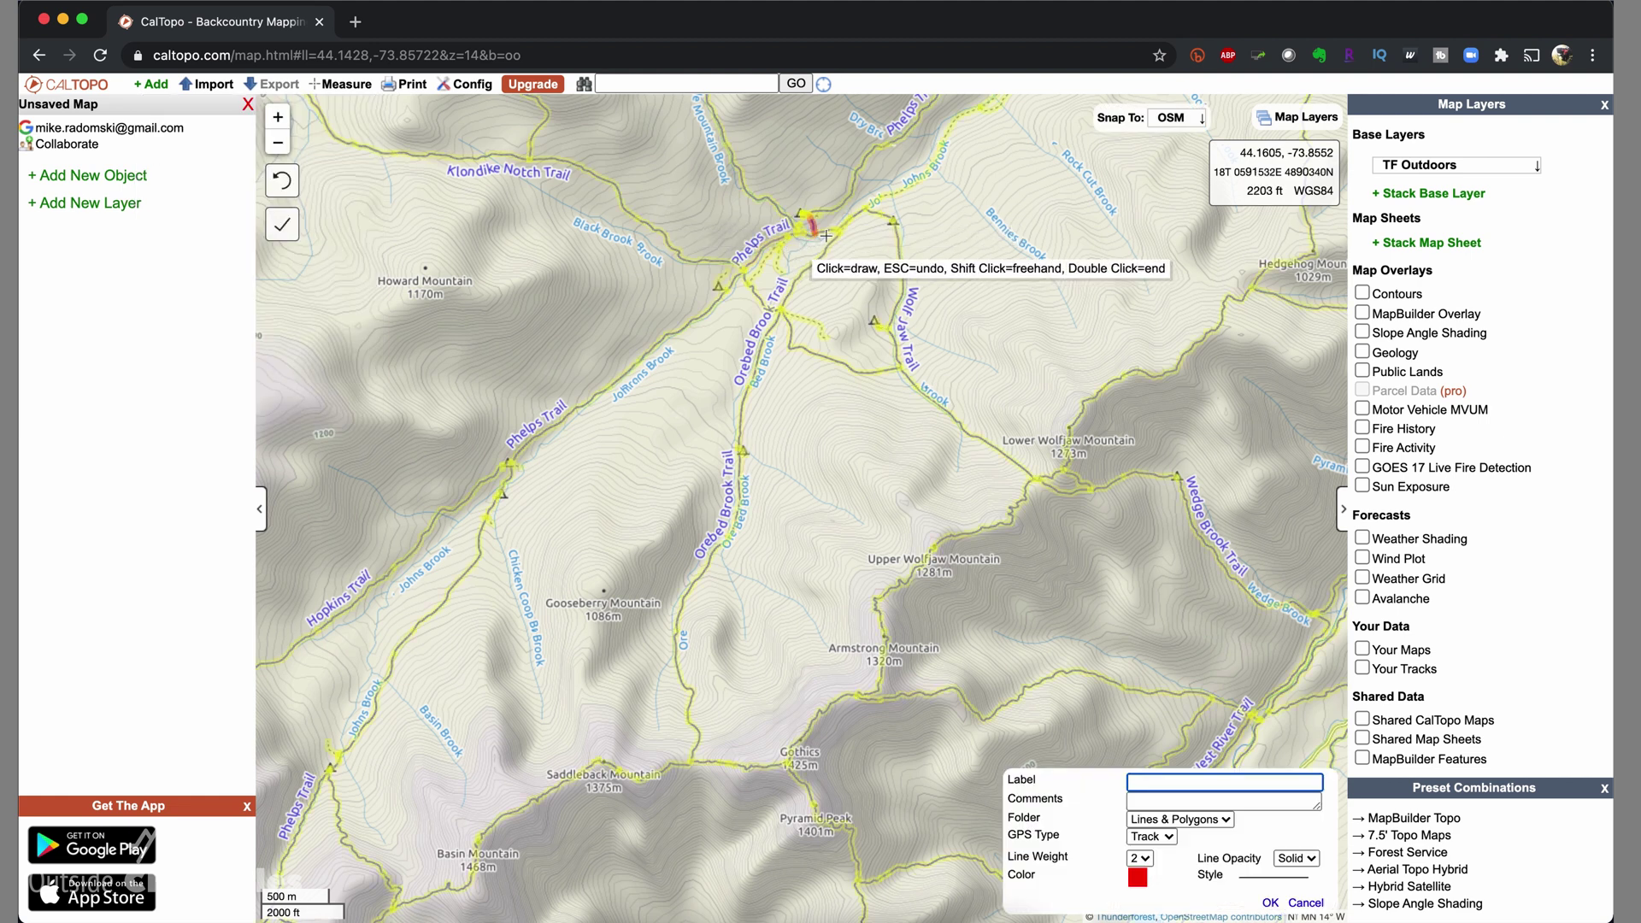
pyautogui.click(809, 233)
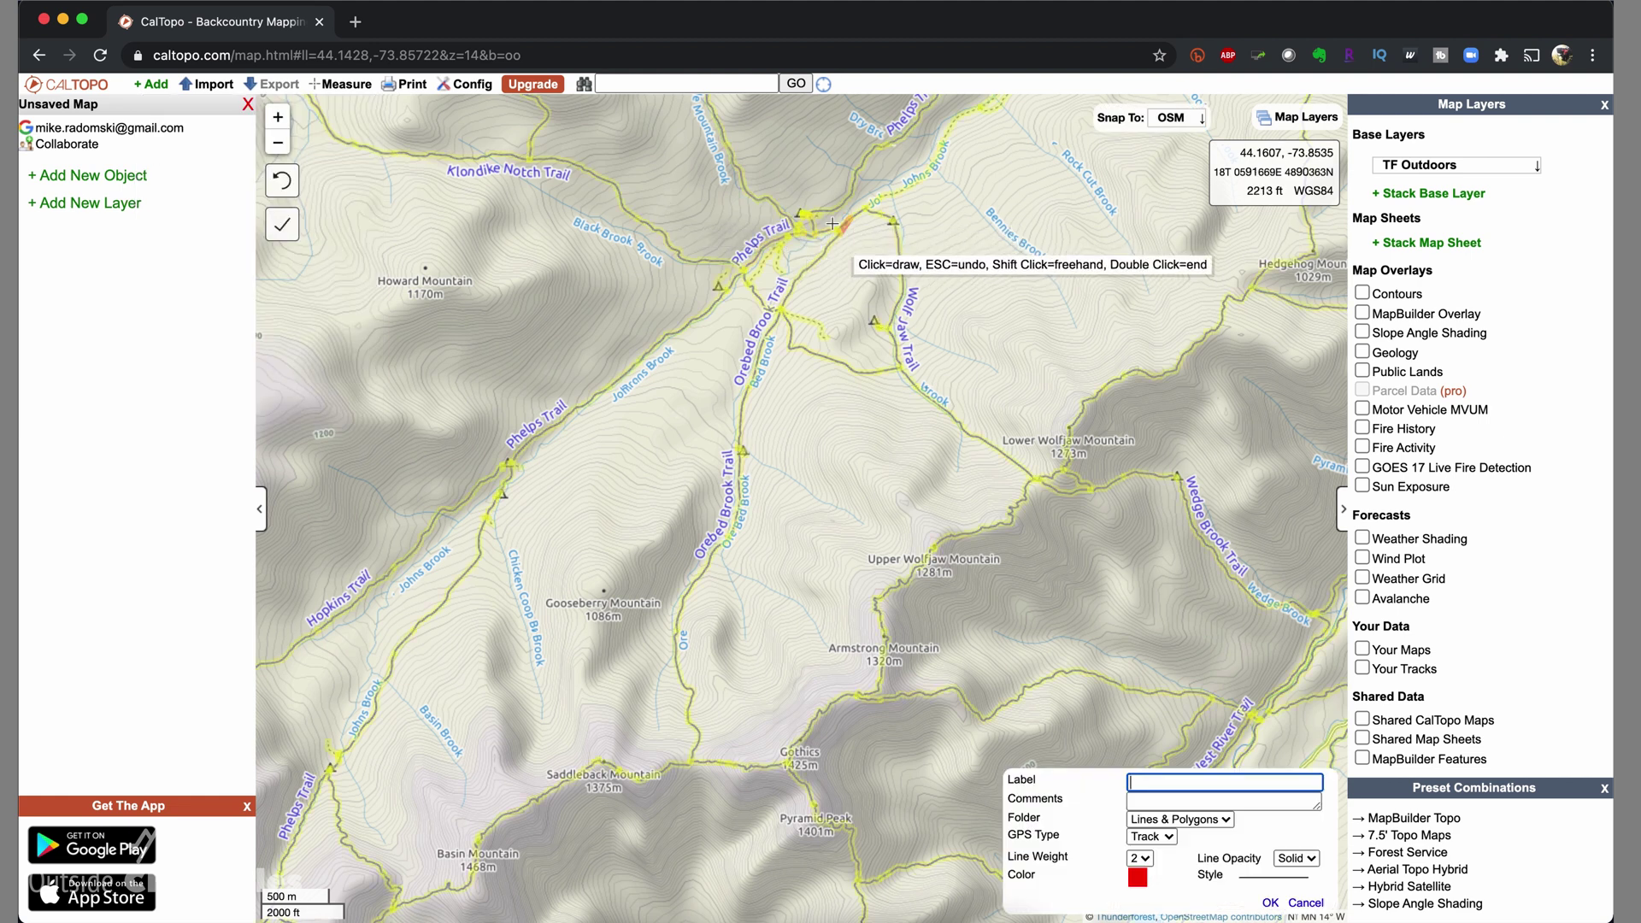
pyautogui.click(825, 236)
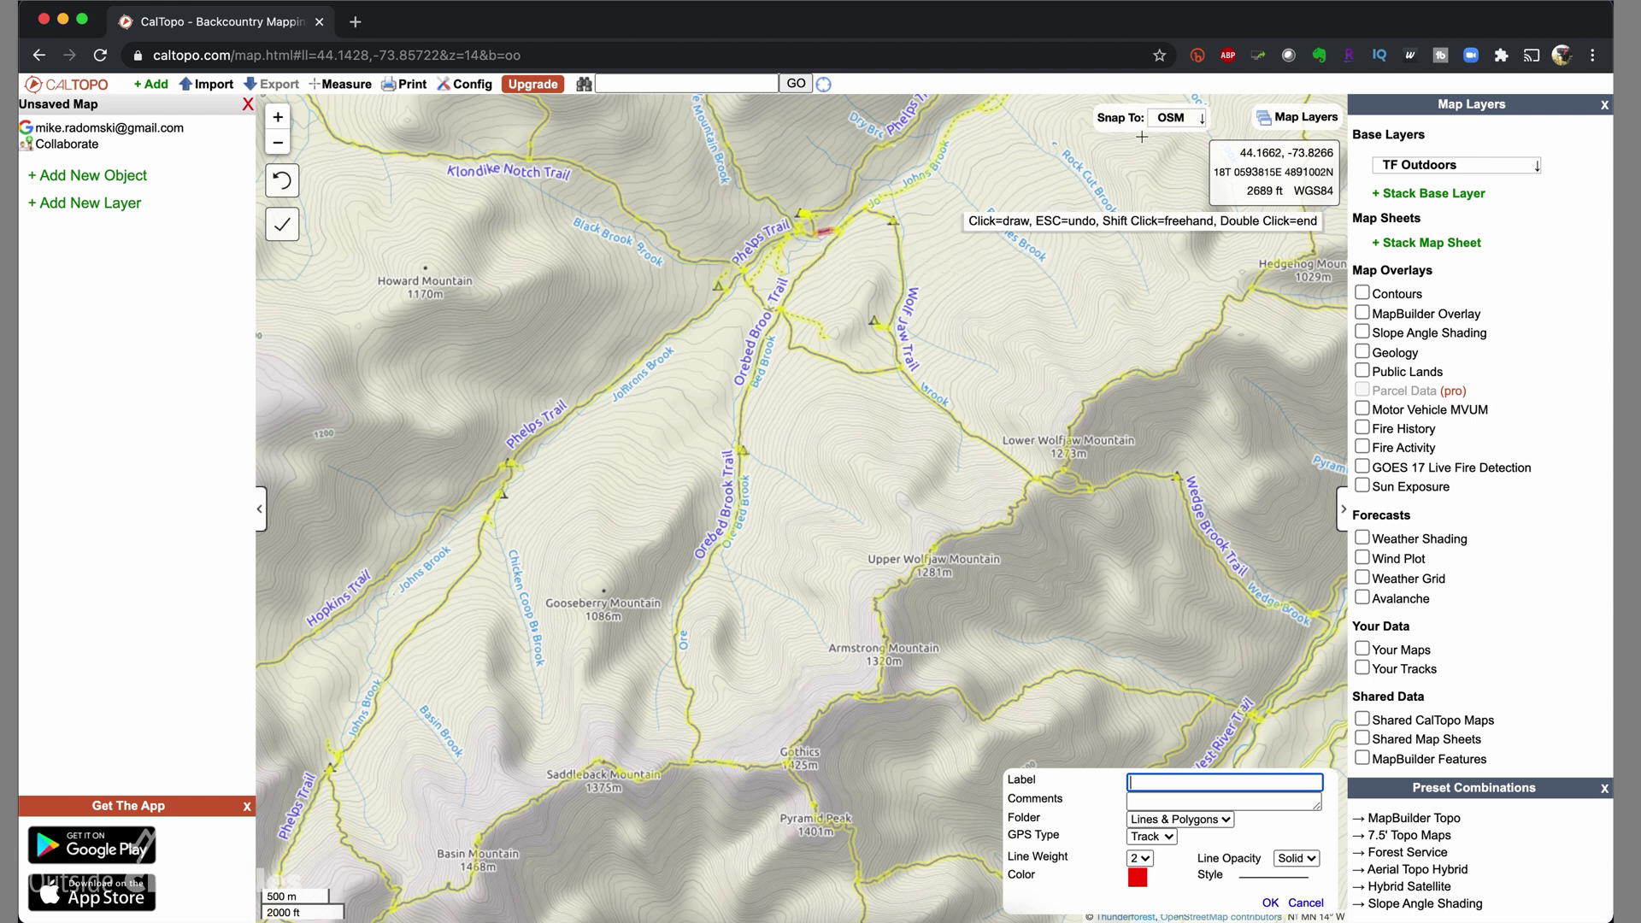
pyautogui.click(1193, 119)
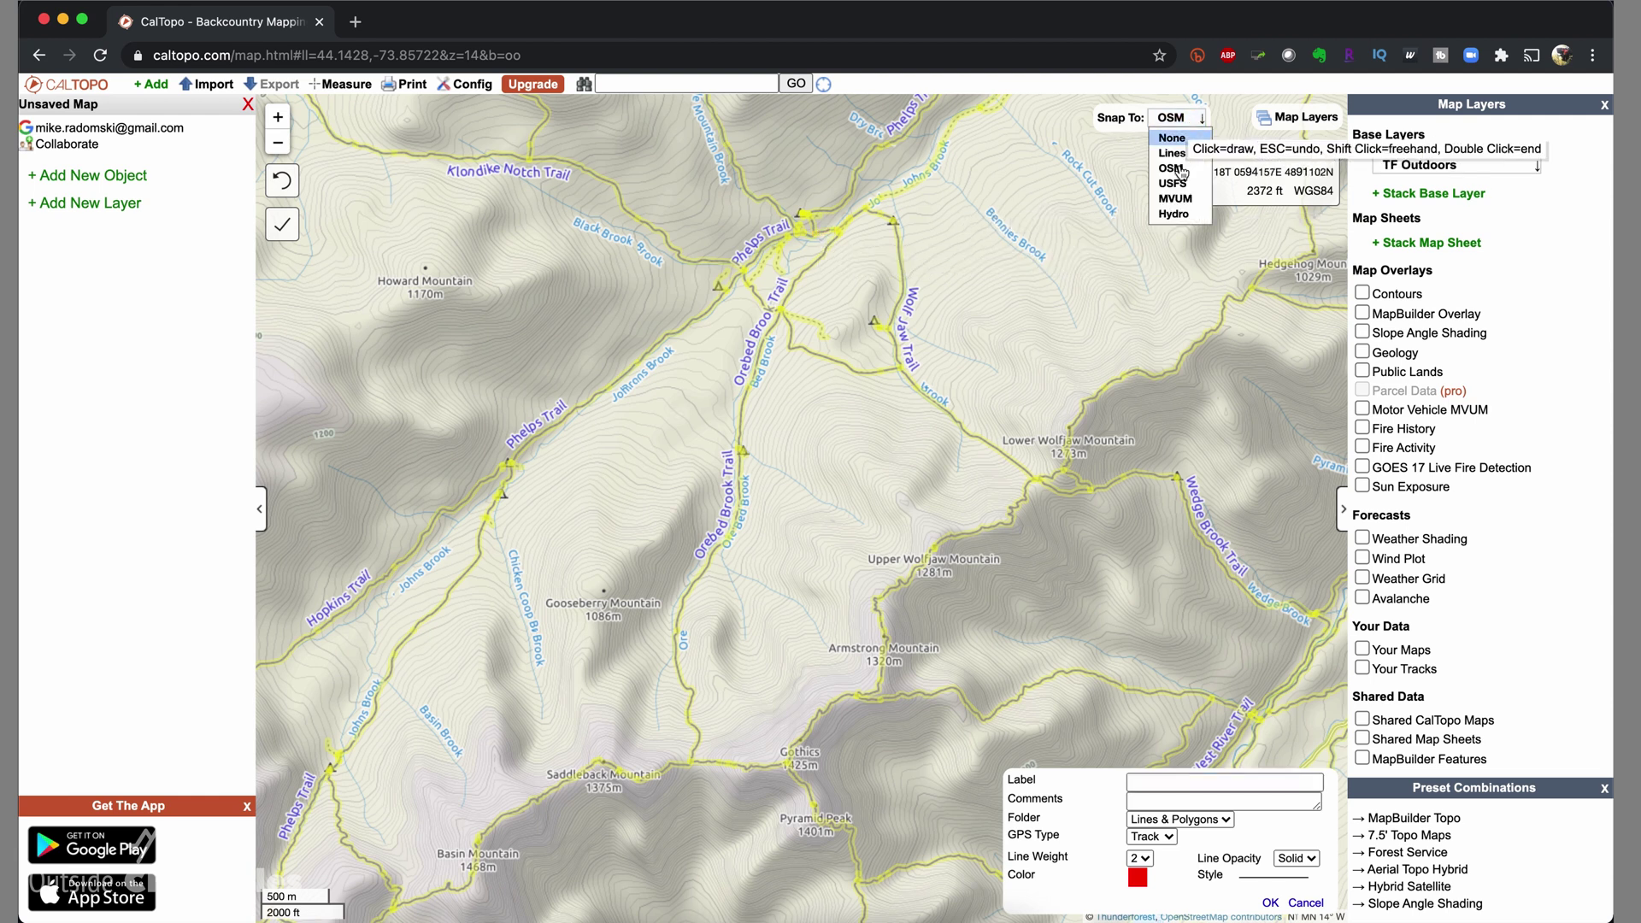
pyautogui.click(1176, 162)
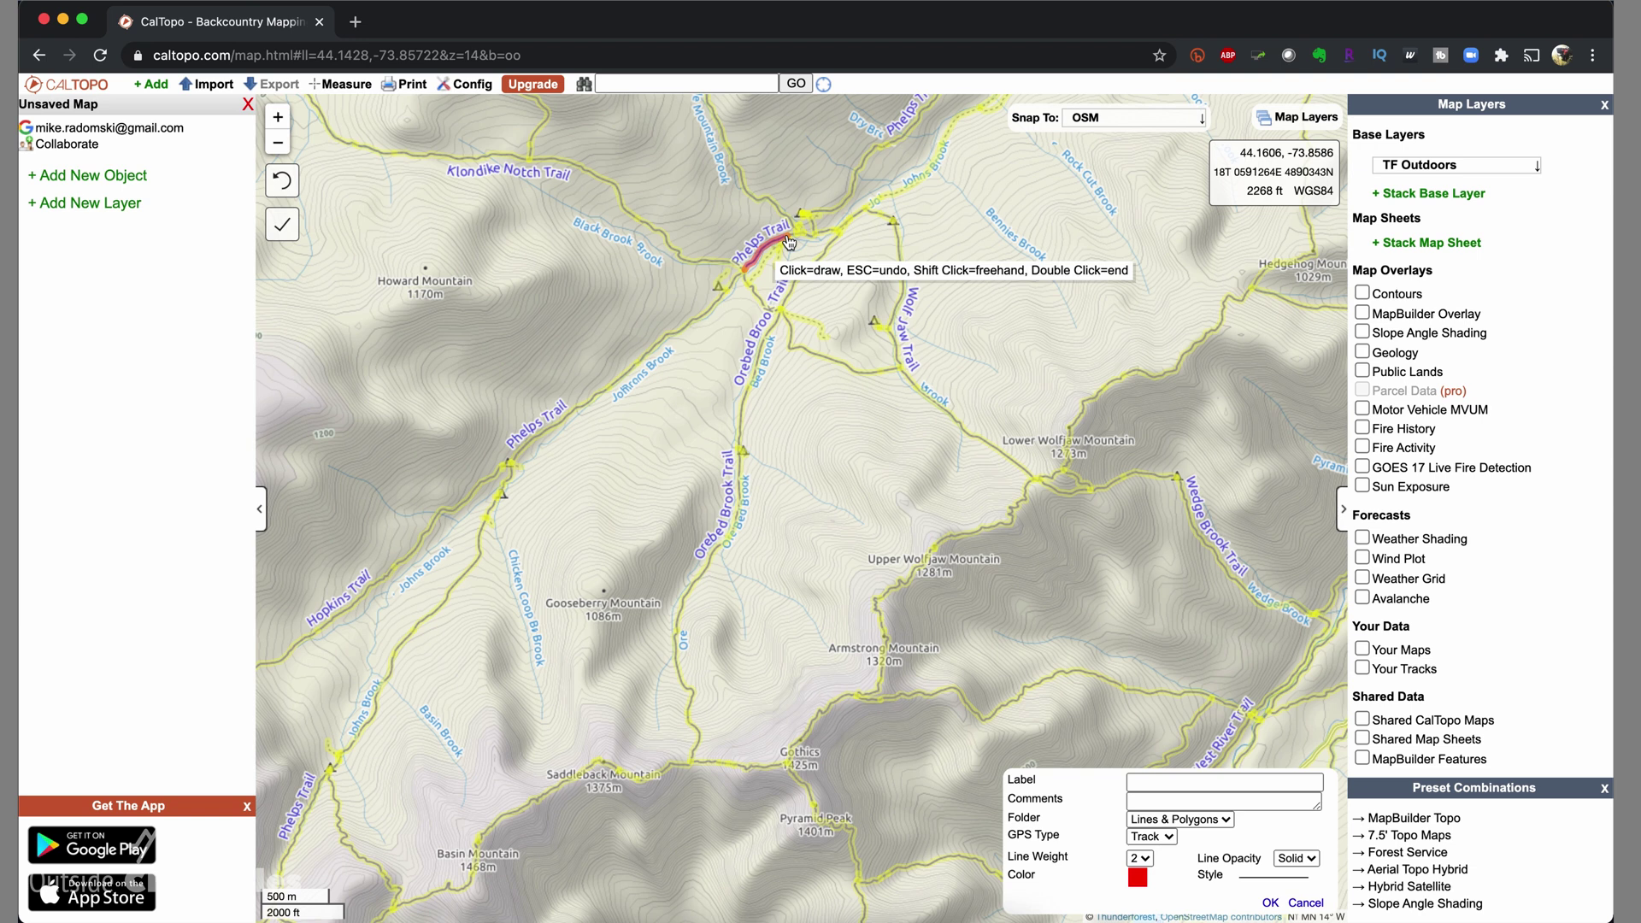
# Draw the route from the upper Phelps Trail junction southwest along the Phelps Trail and on to the summit of Mount Haystack.
pyautogui.press('Escape')
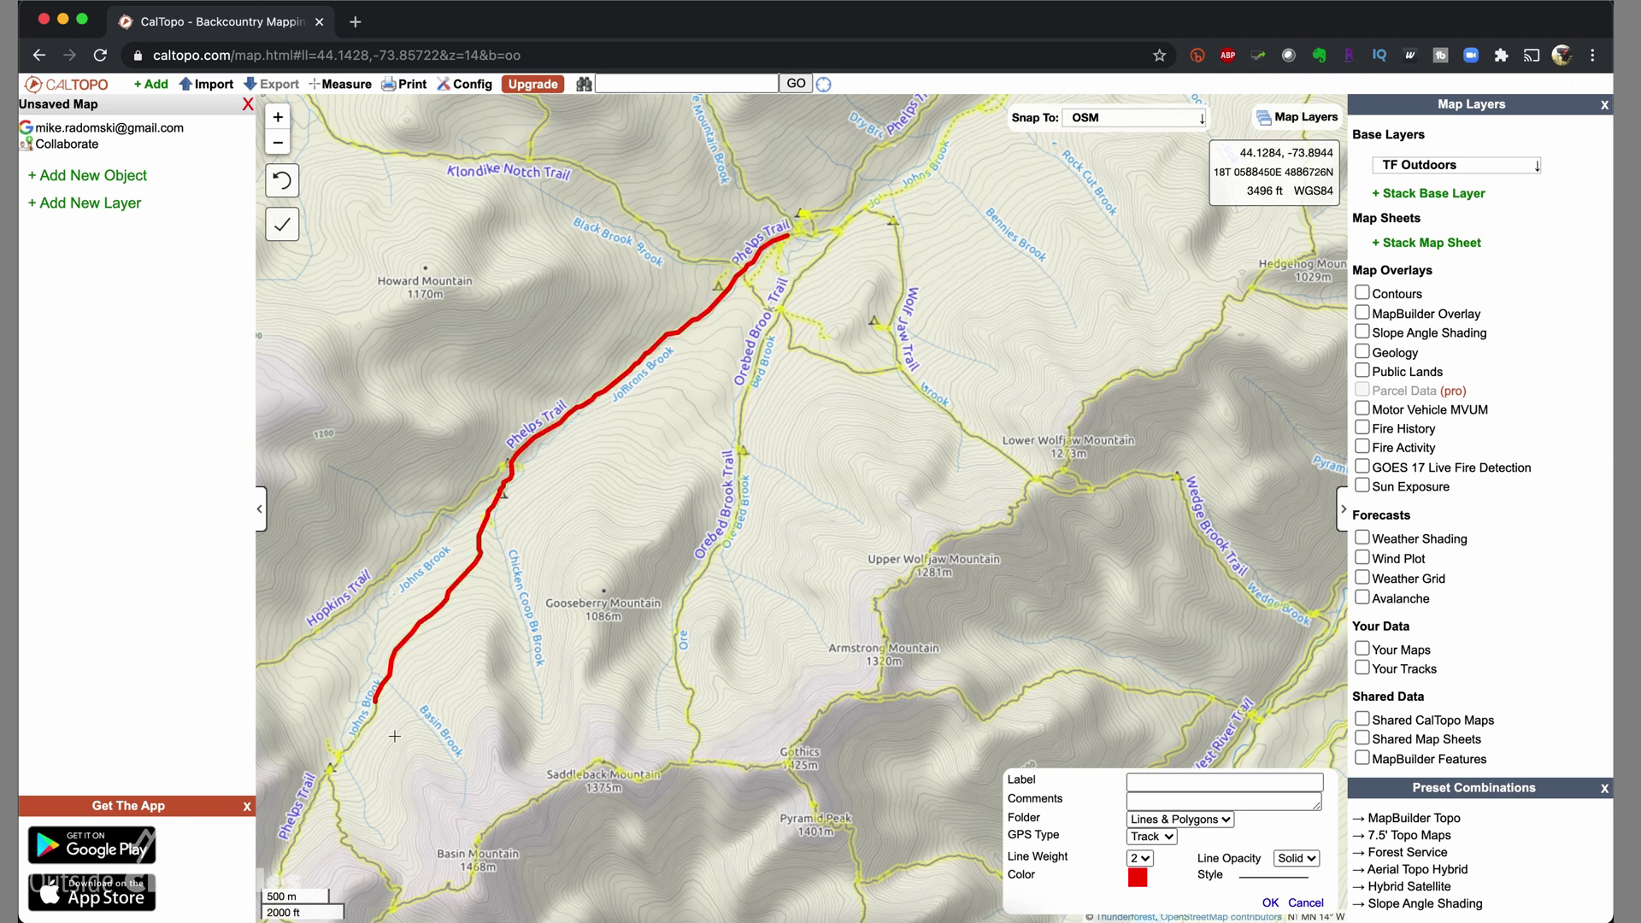
pyautogui.doubleClick(379, 694)
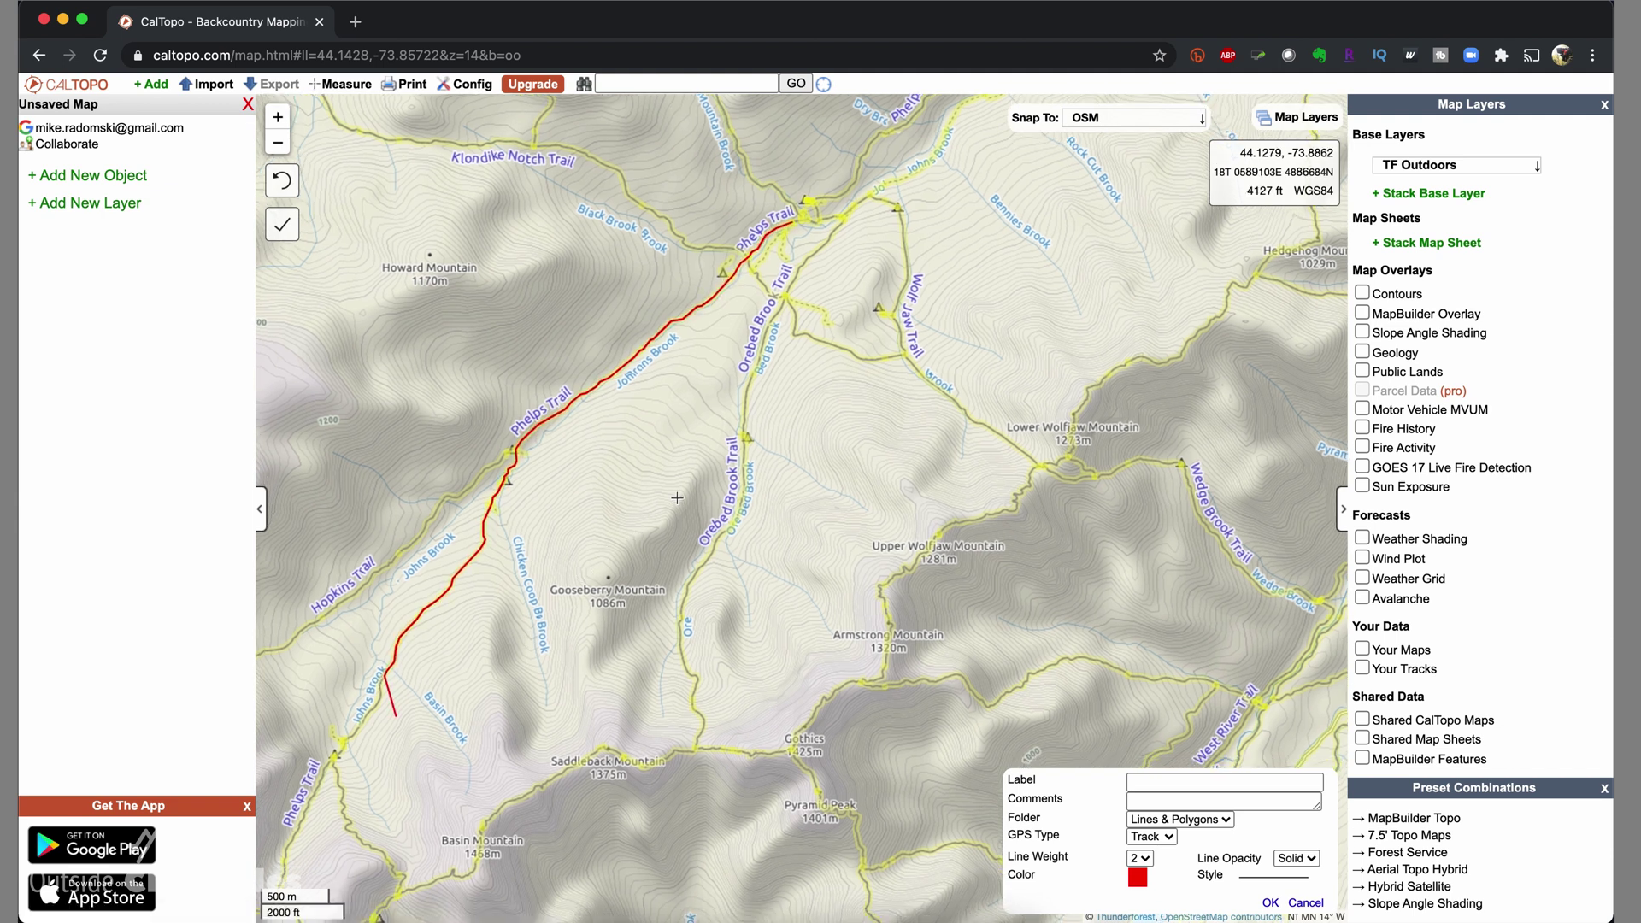
pyautogui.scroll(-8, 687, 479)
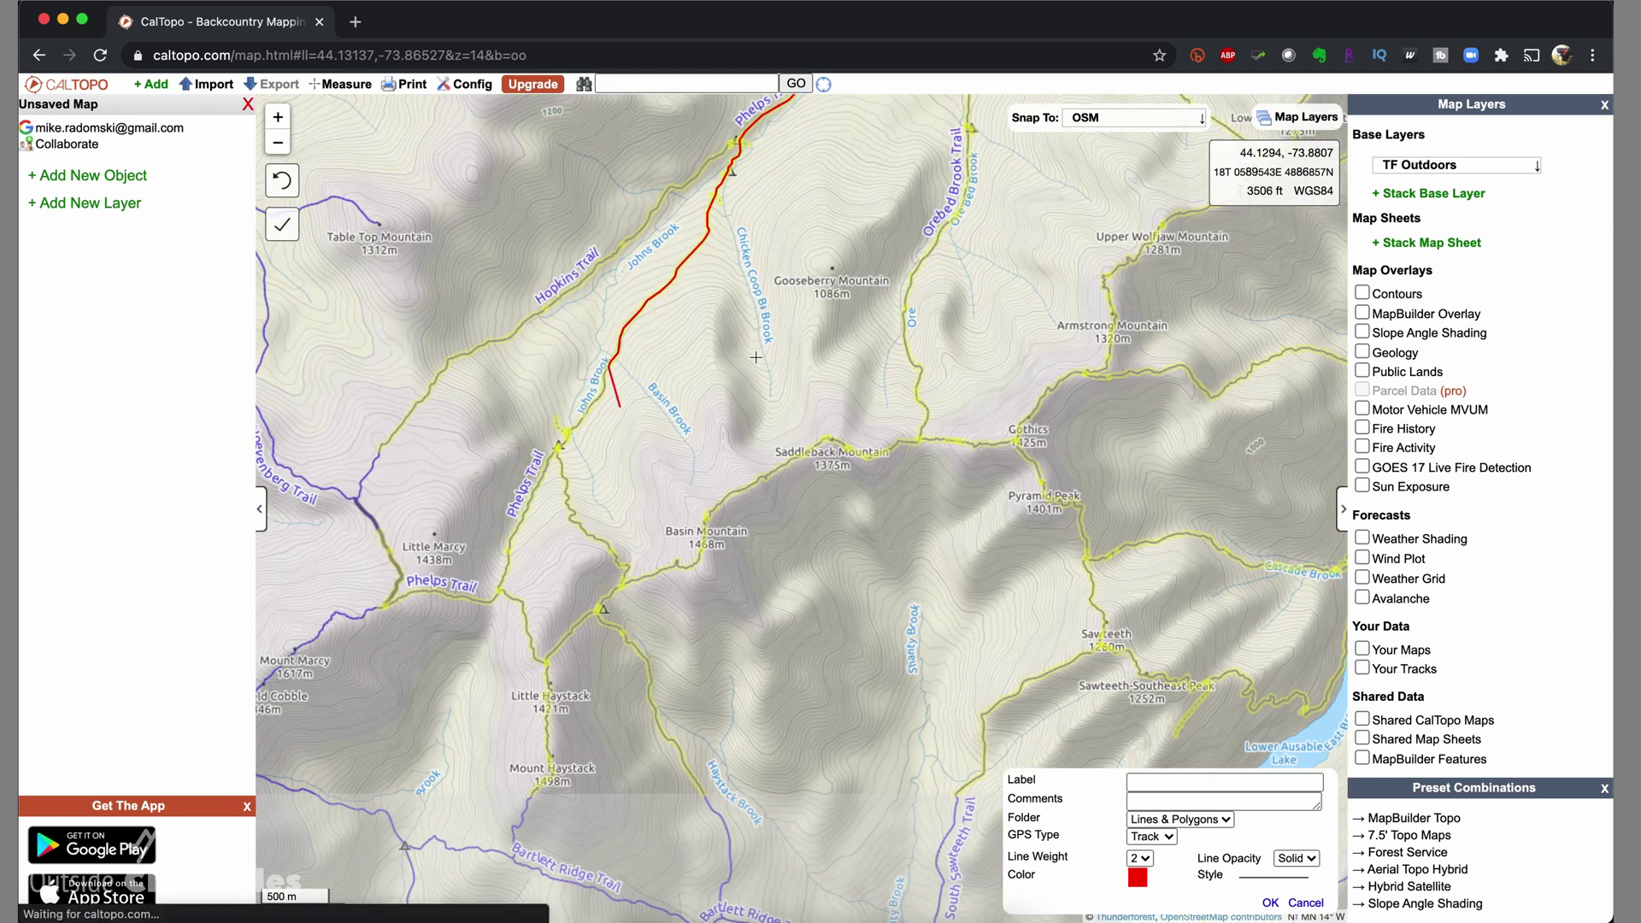
pyautogui.scroll(-3, 757, 349)
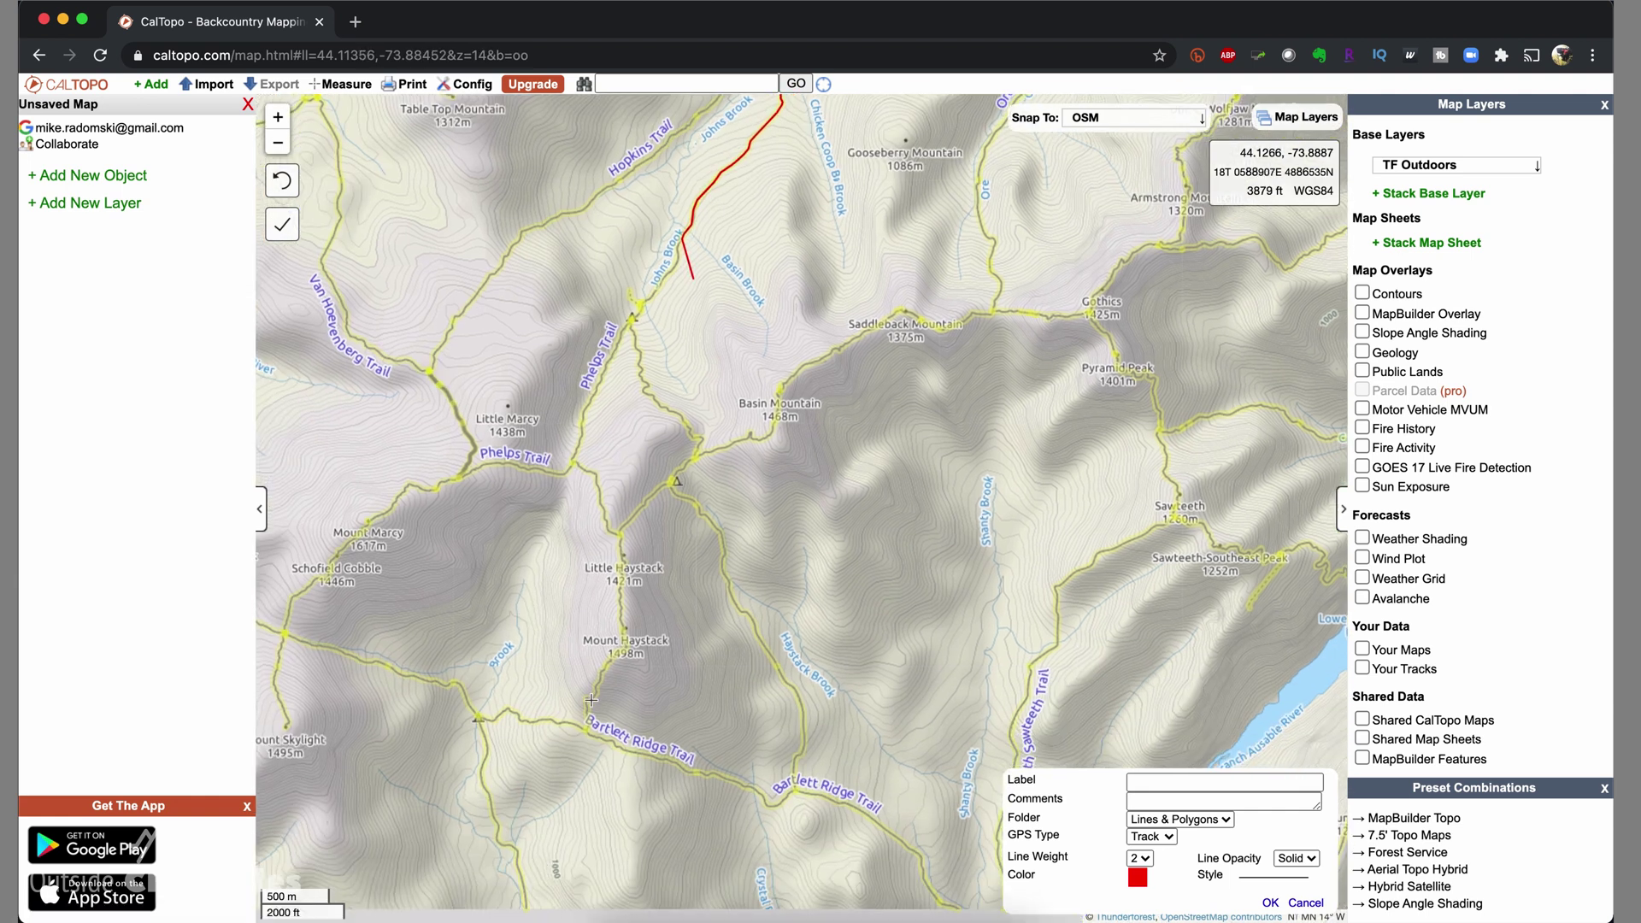
pyautogui.scroll(-1, 619, 660)
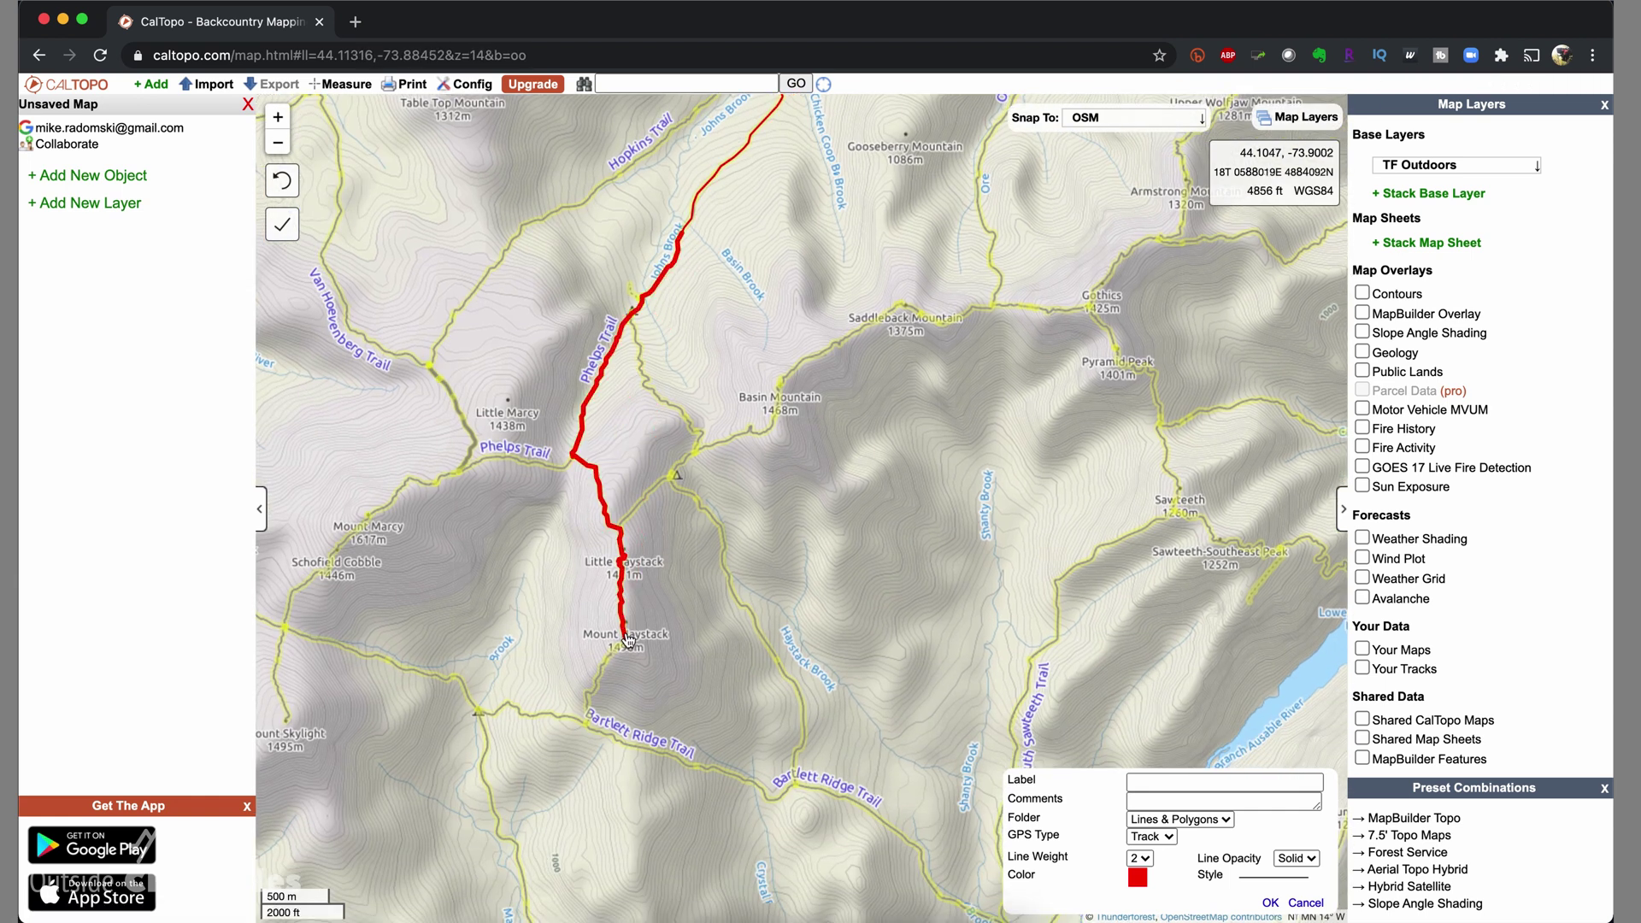
pyautogui.click(628, 638)
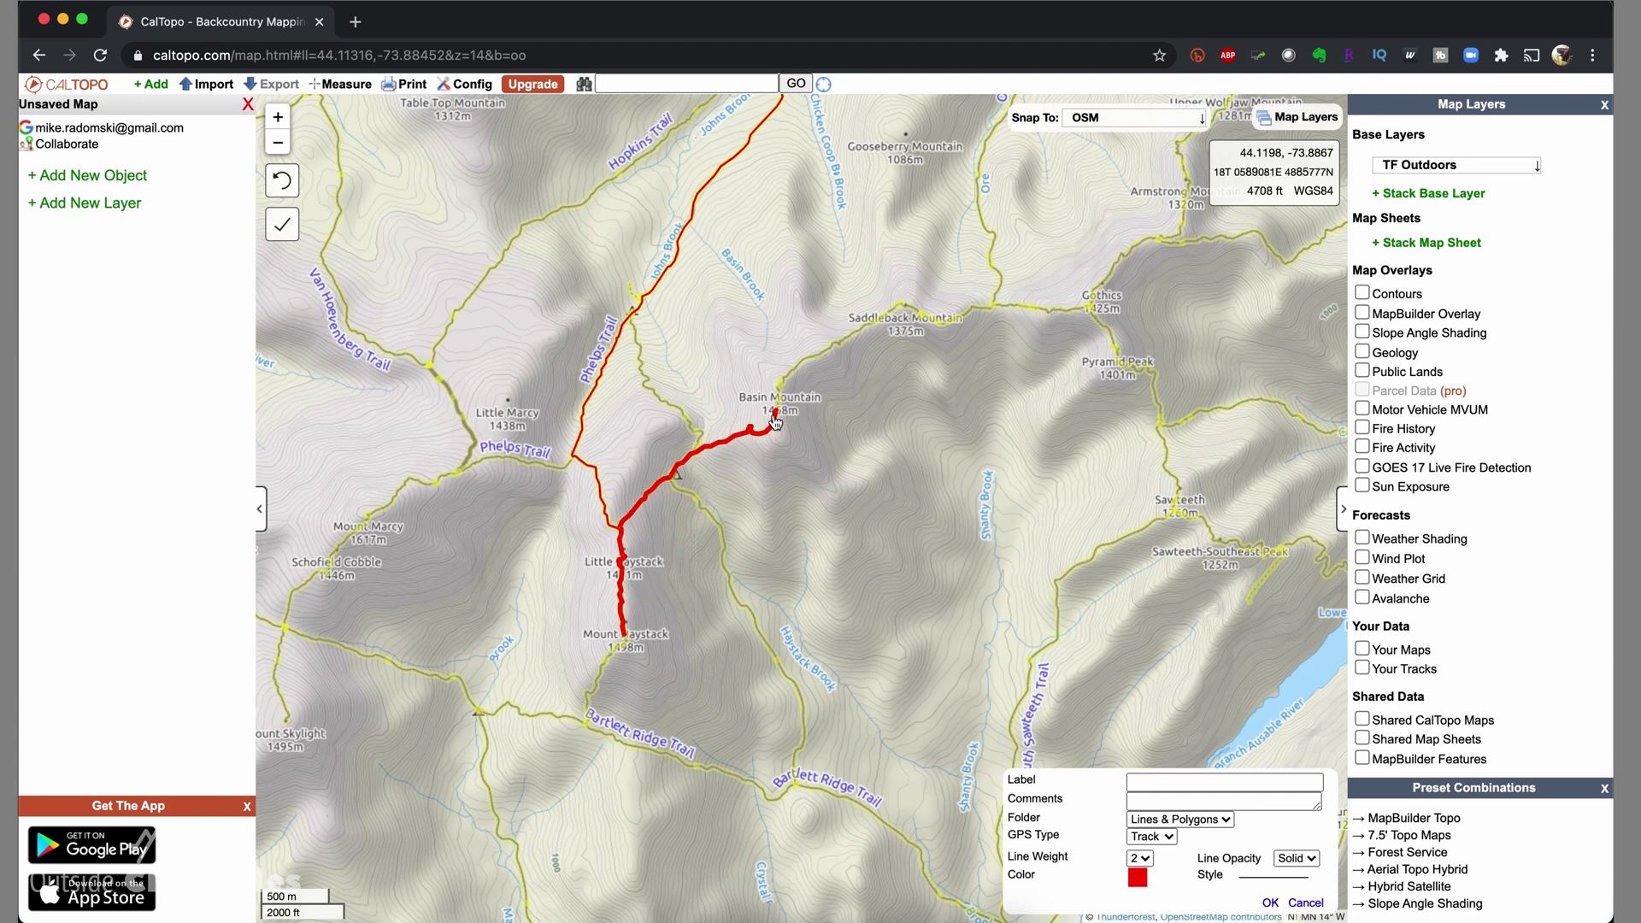
# Continue the route over Basin and Saddleback Mountains, return along the Orebed Brook Trail to the starting point, and finish the line.
pyautogui.click(775, 420)
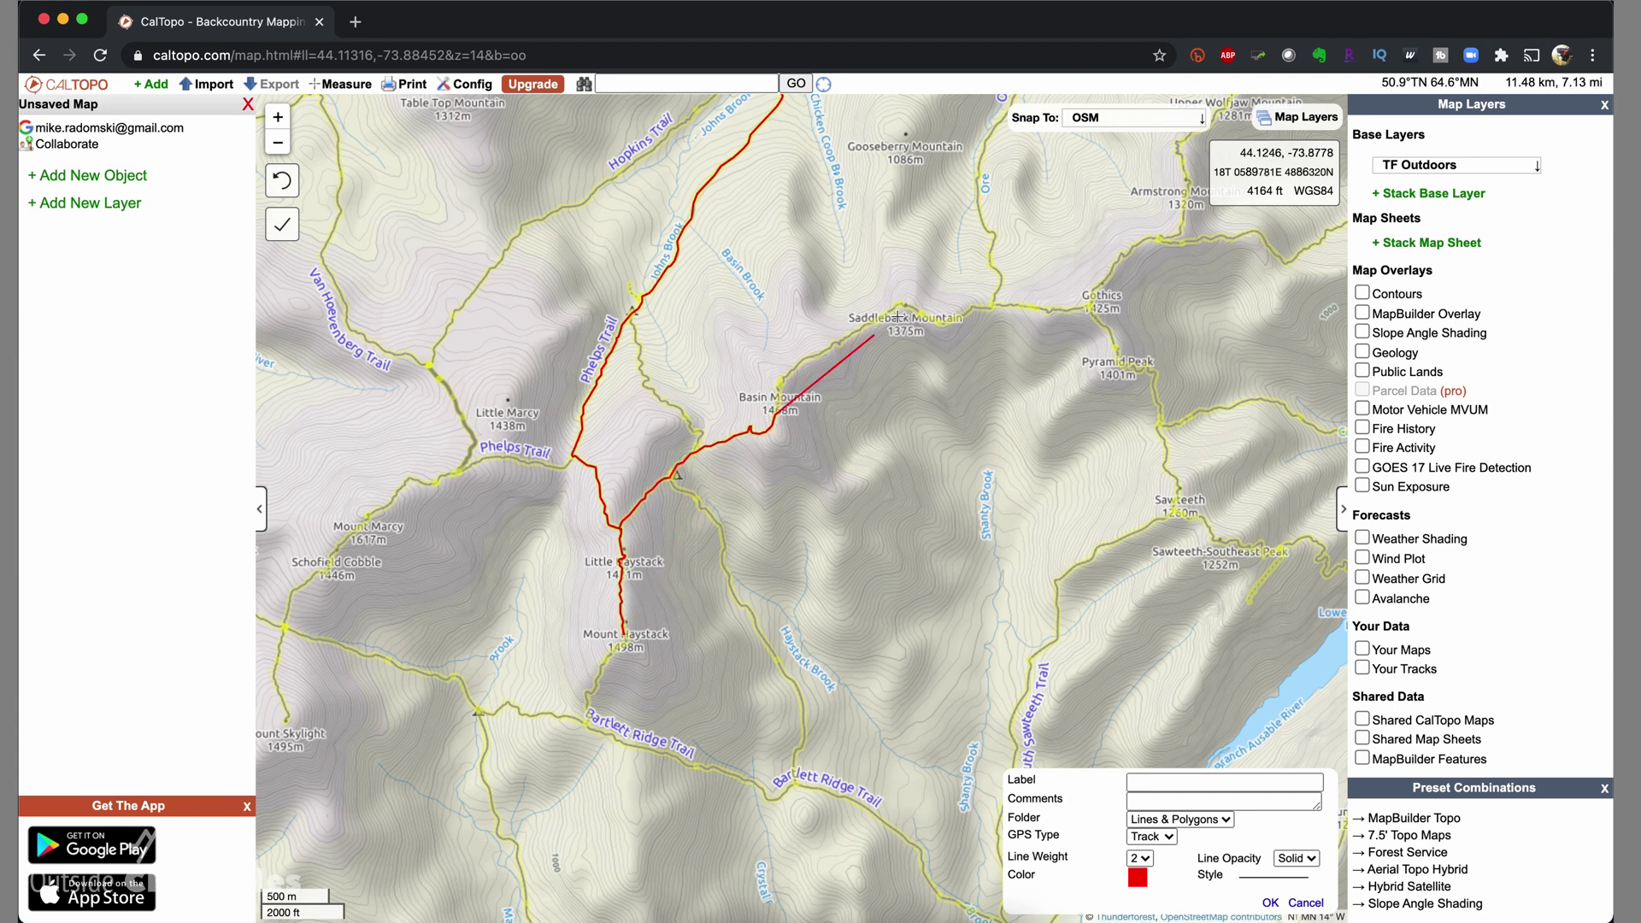
pyautogui.click(907, 309)
pyautogui.moveTo(947, 552); pyautogui.dragTo(852, 685)
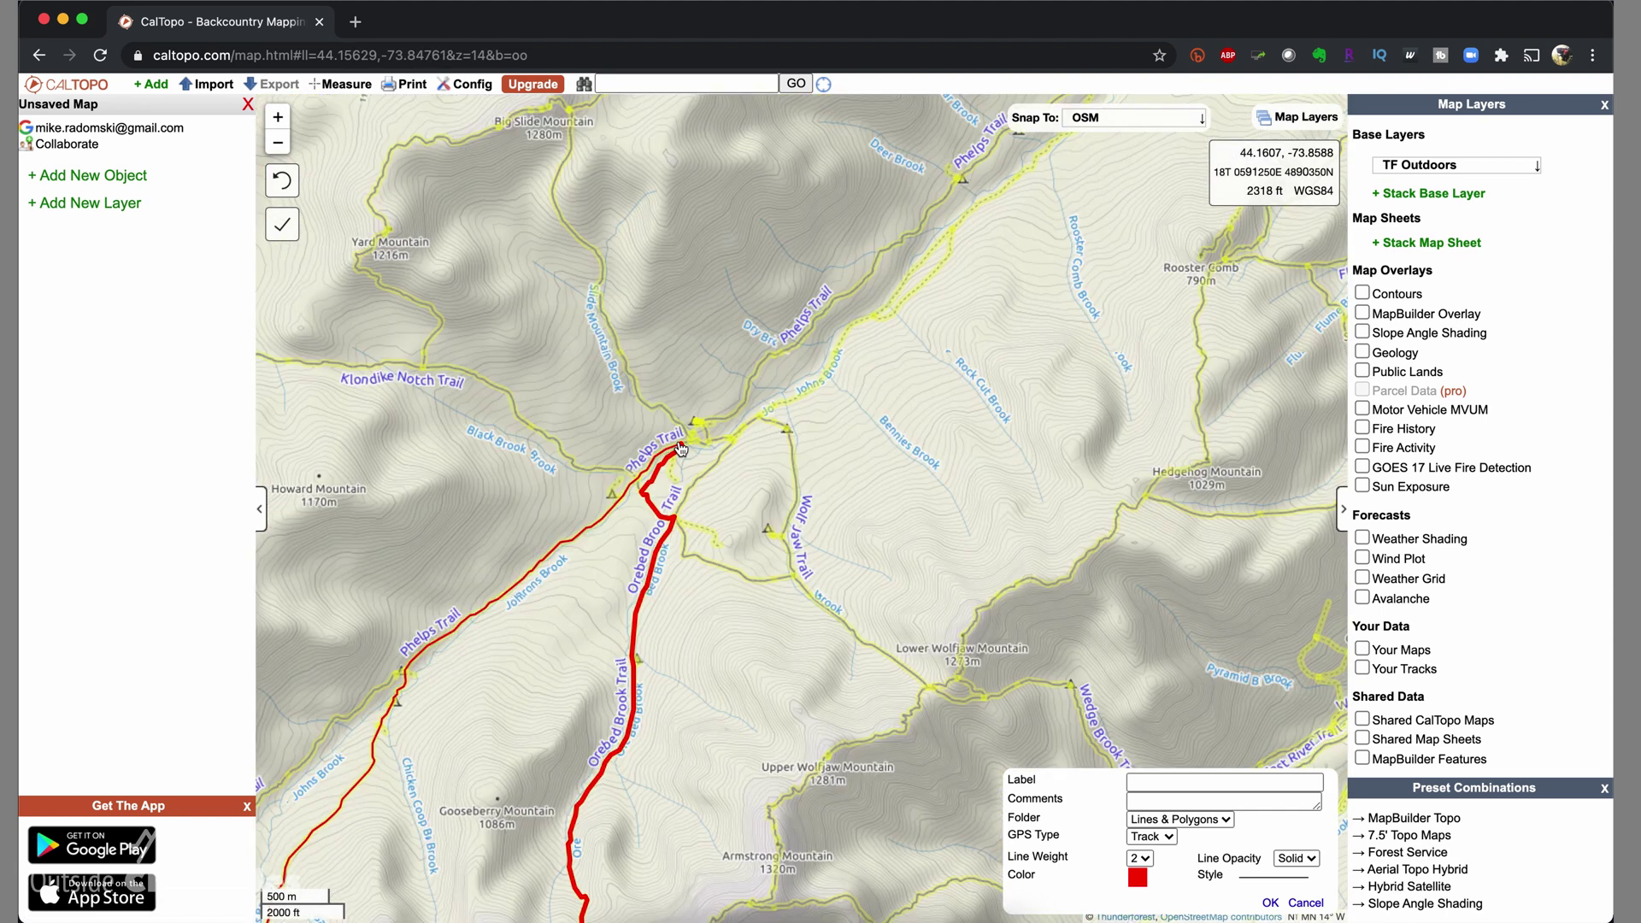
pyautogui.doubleClick(679, 440)
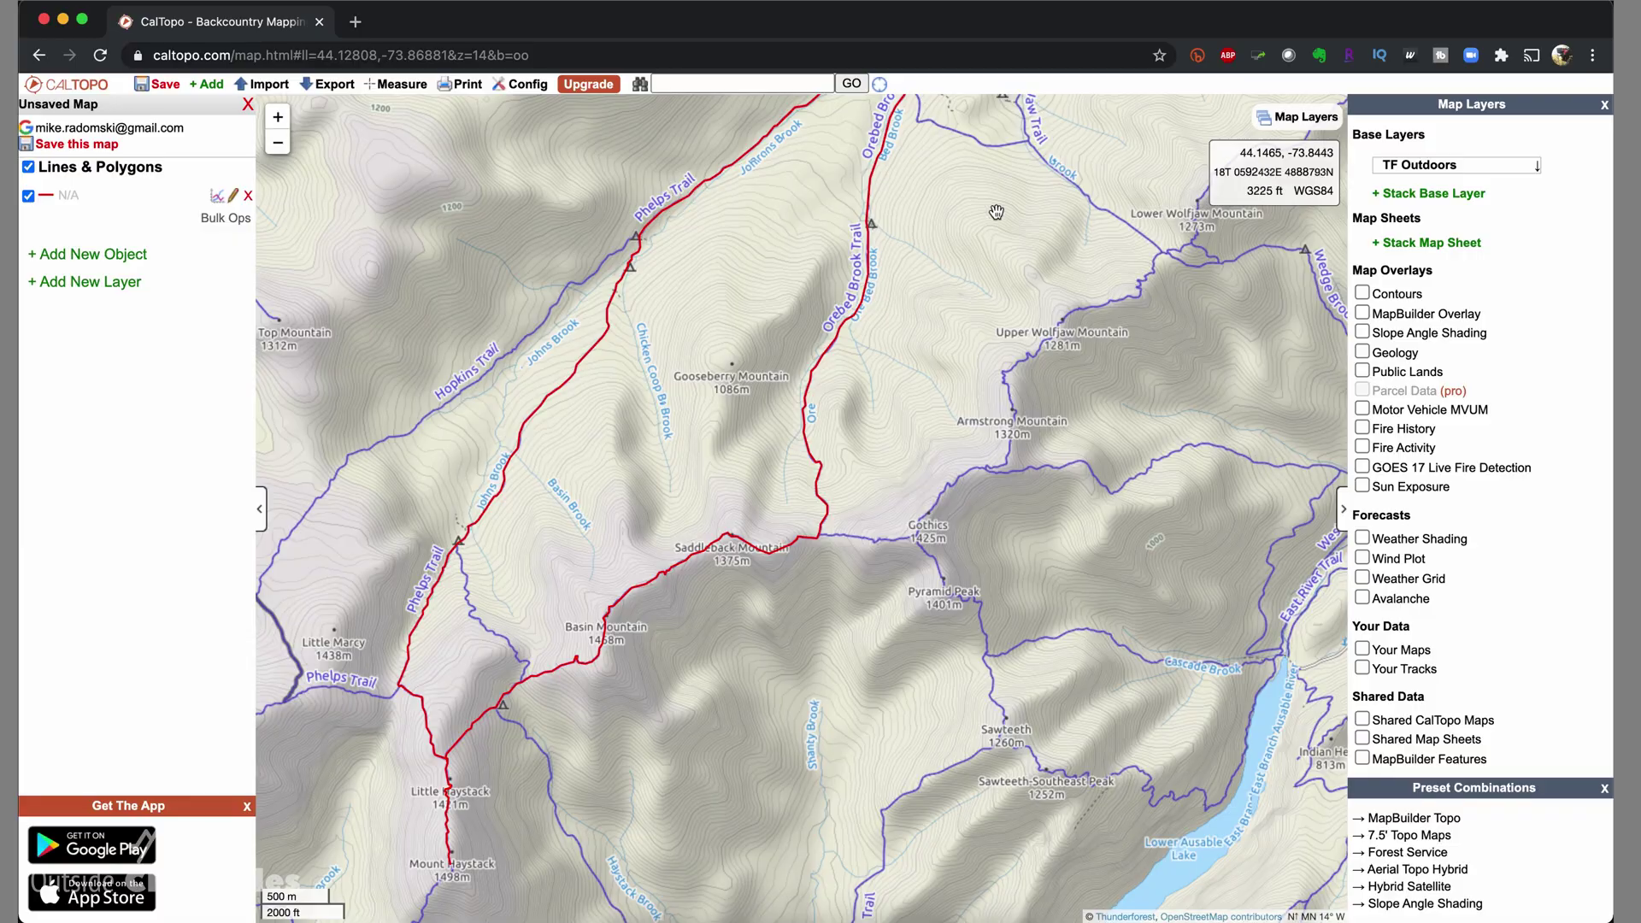
# Add a marker labelled Saddleback on the summit of Saddleback Mountain.
pyautogui.moveTo(209, 87)
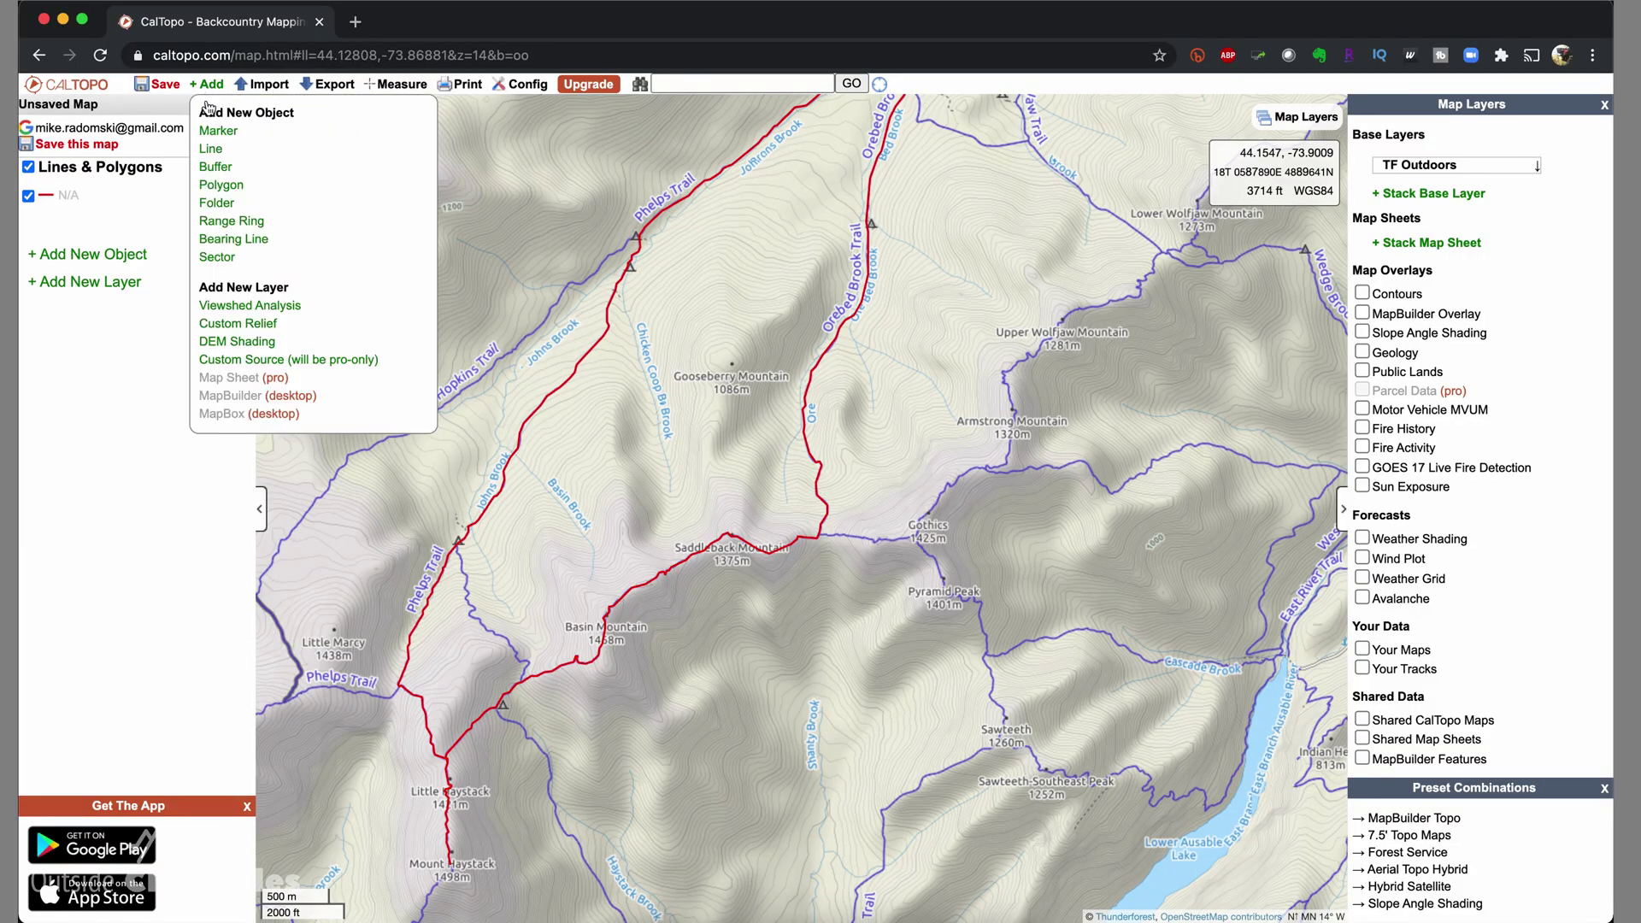
pyautogui.click(215, 132)
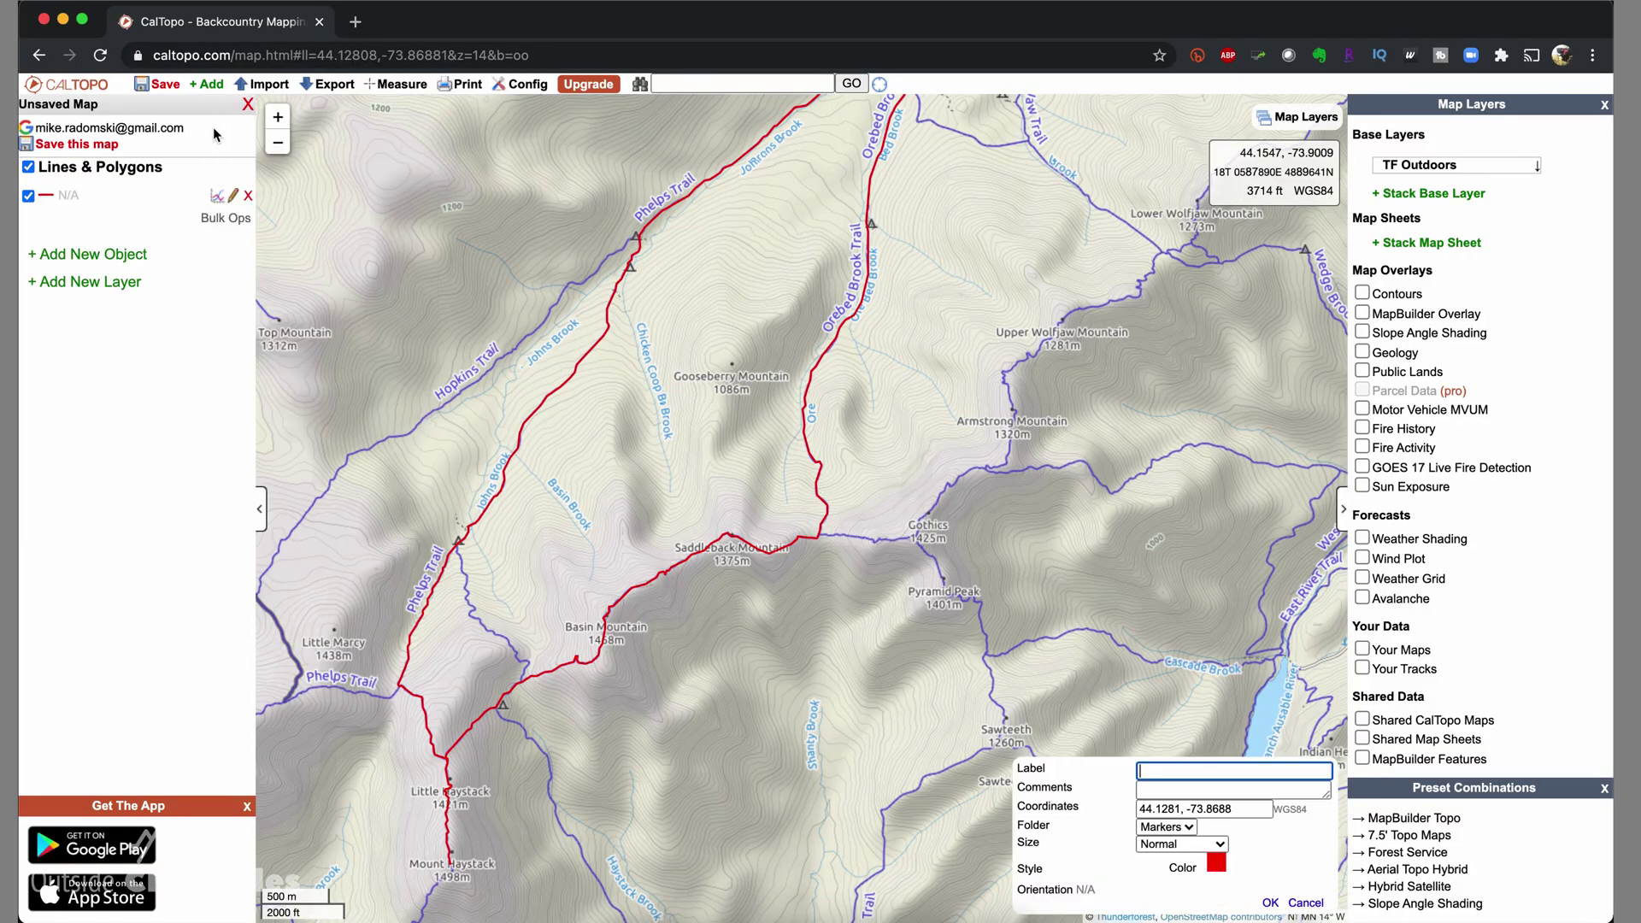
pyautogui.click(753, 523)
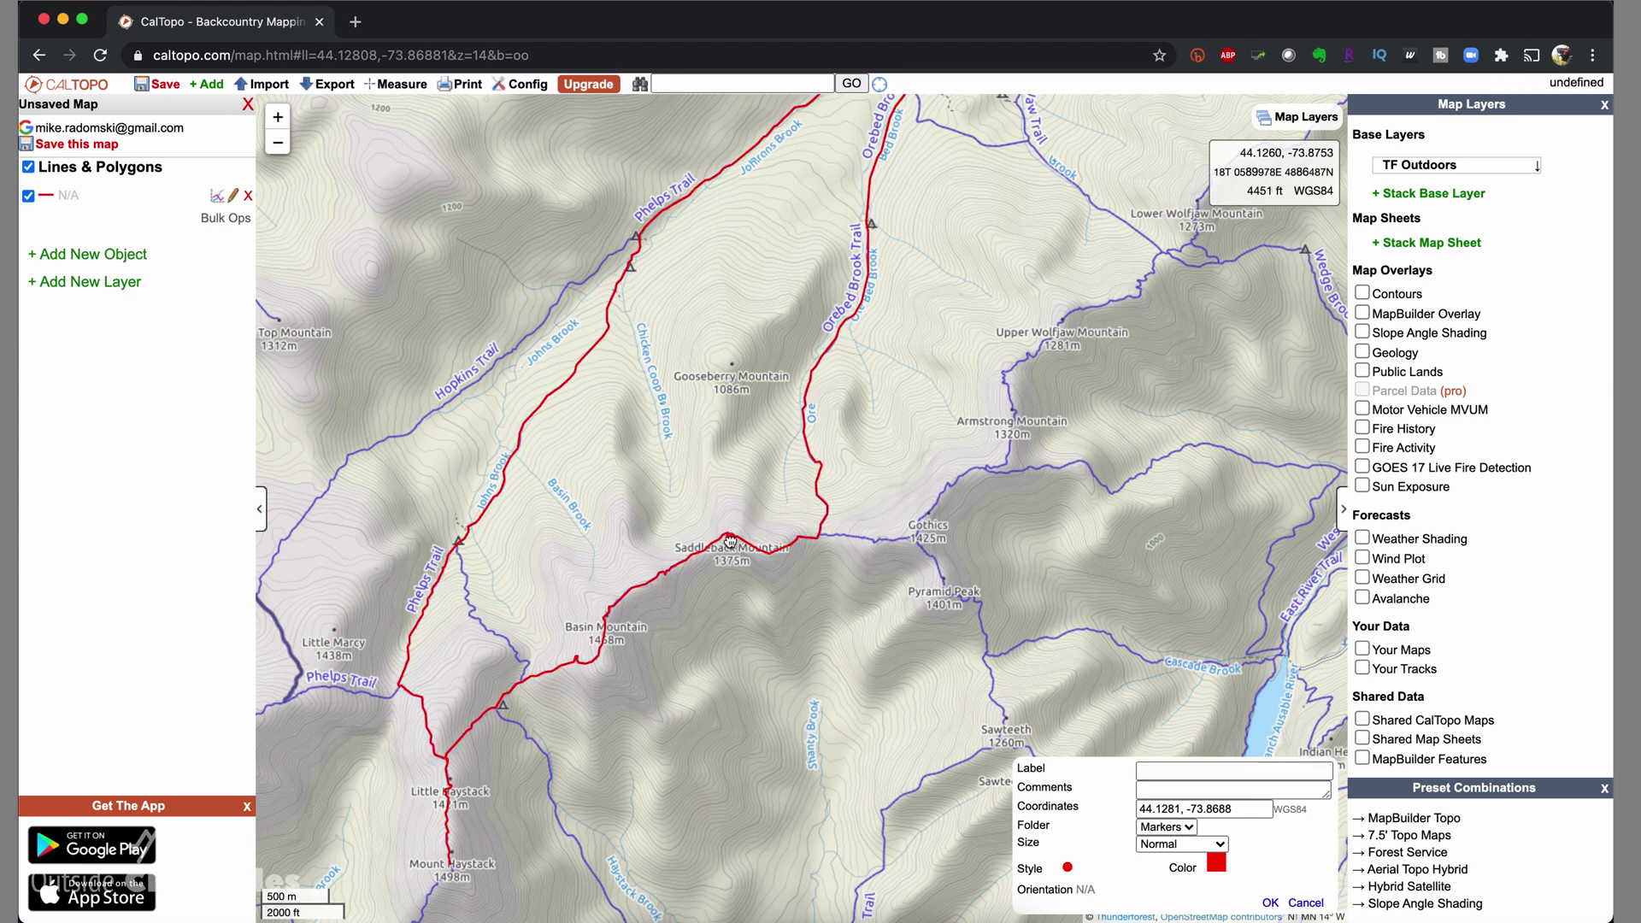
pyautogui.click(1233, 770)
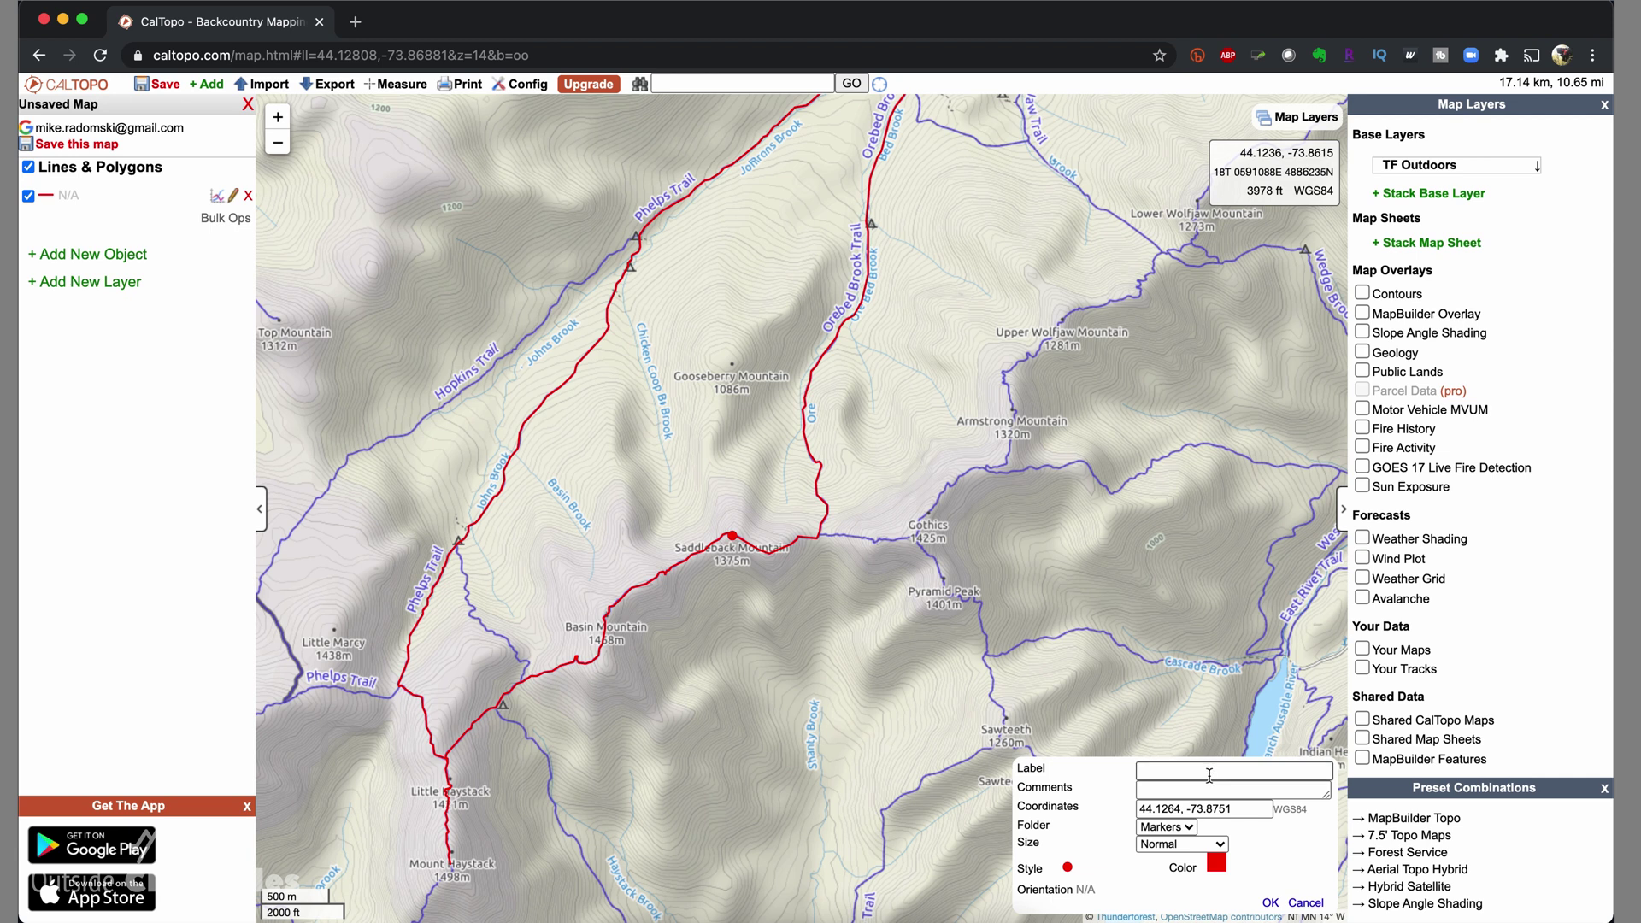
pyautogui.write('Saddleback')
pyautogui.click(1270, 902)
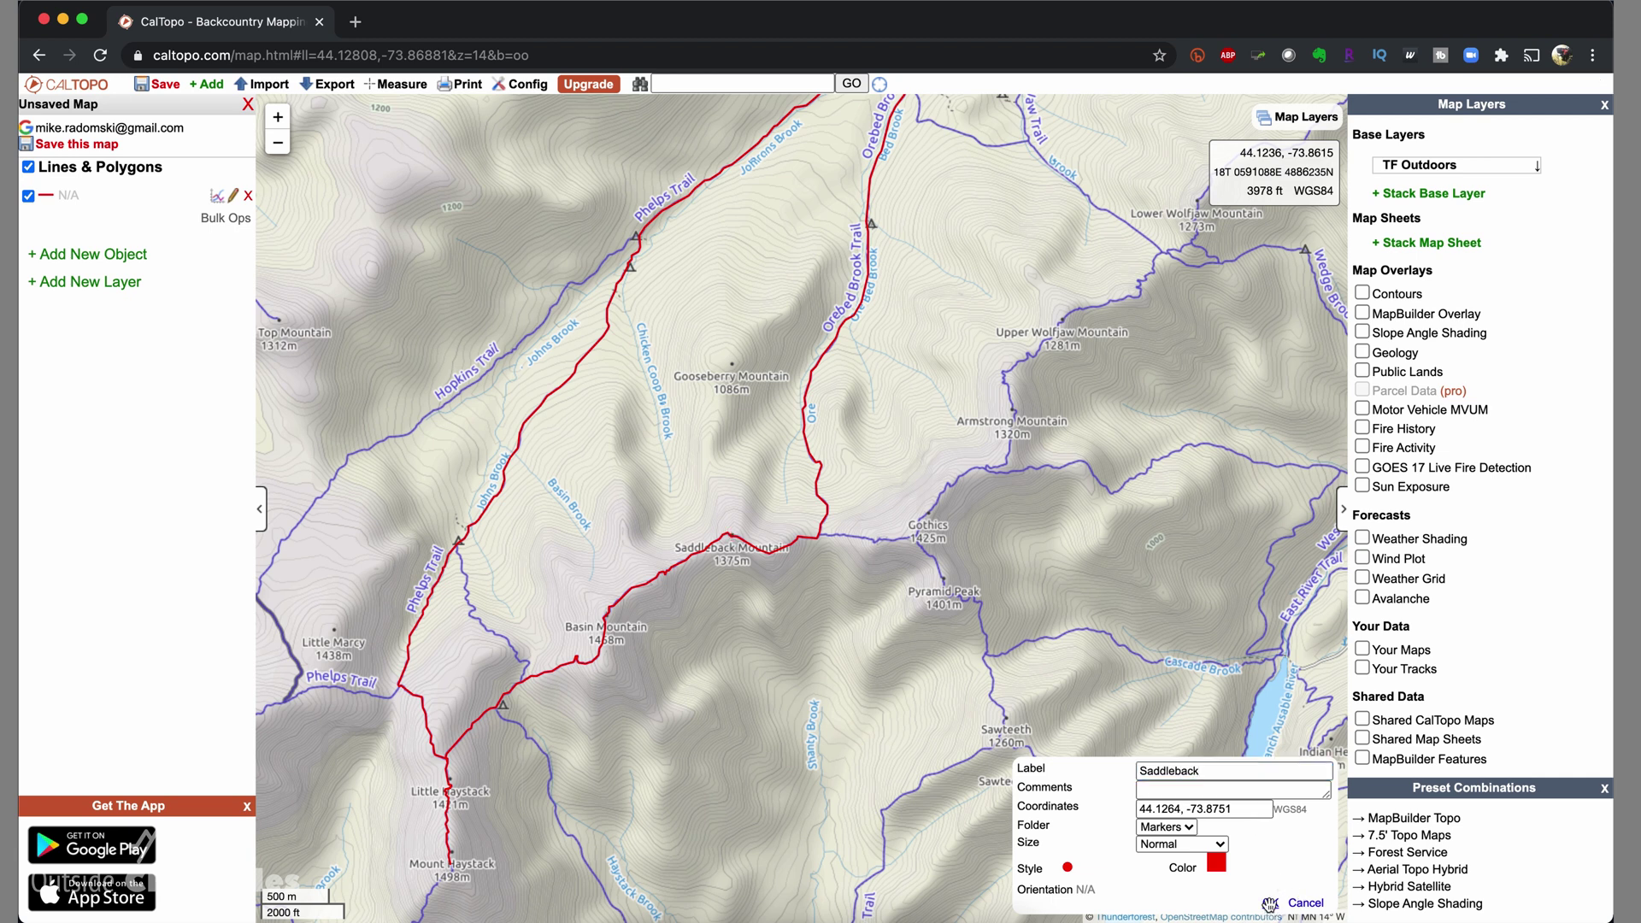
# Add a marker labelled Basin on the summit of Basin Mountain.
pyautogui.moveTo(209, 87)
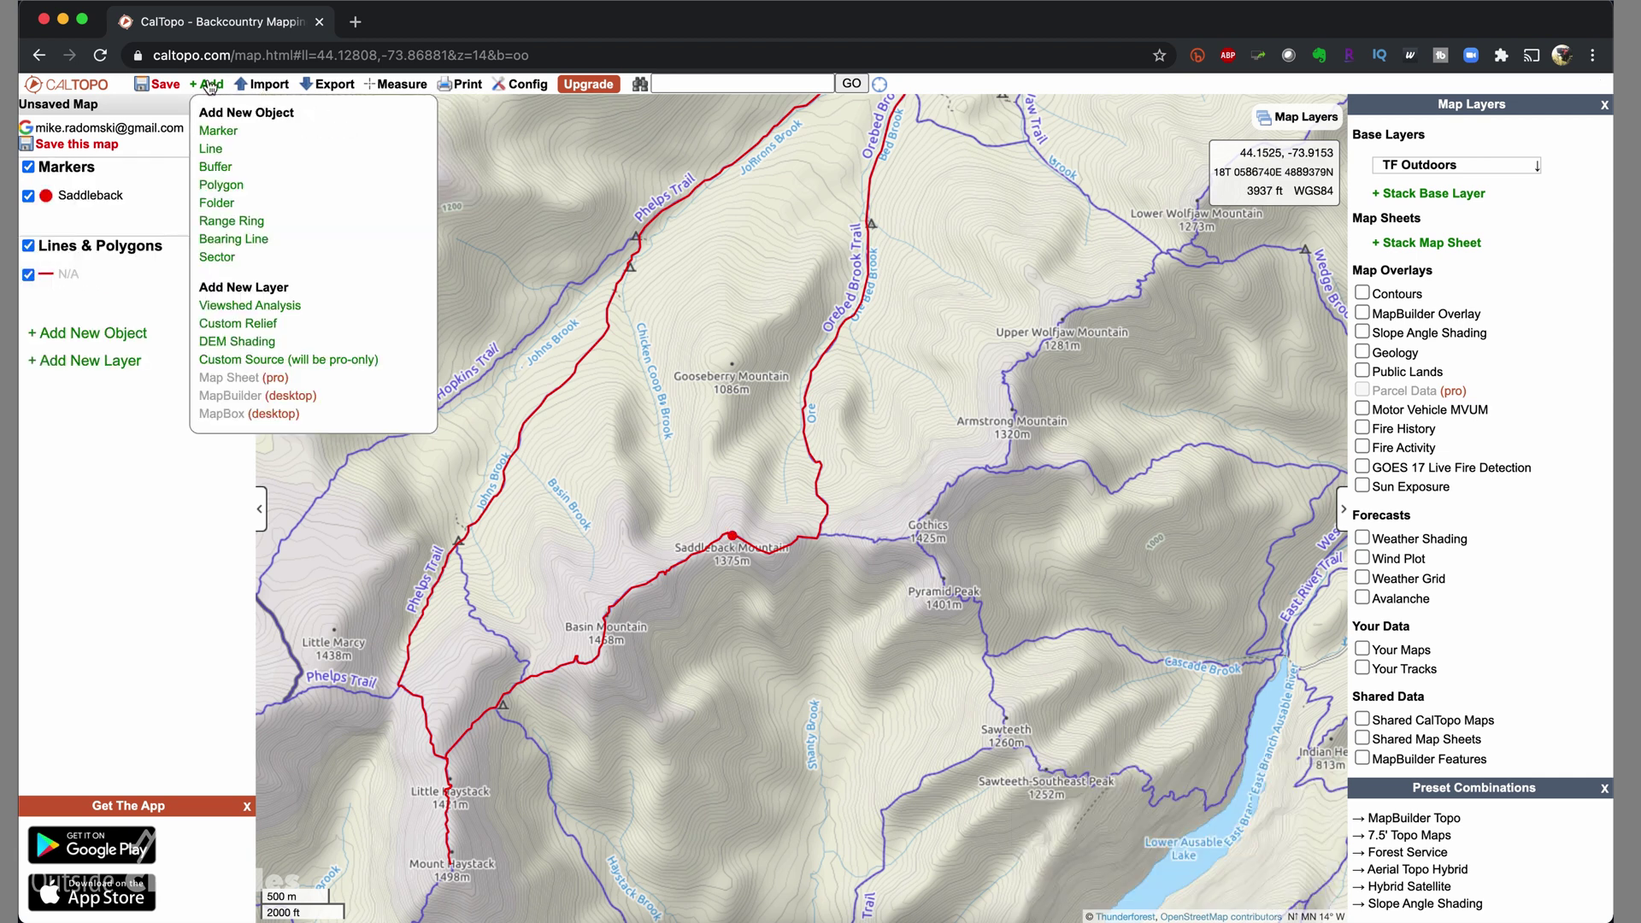
pyautogui.click(211, 133)
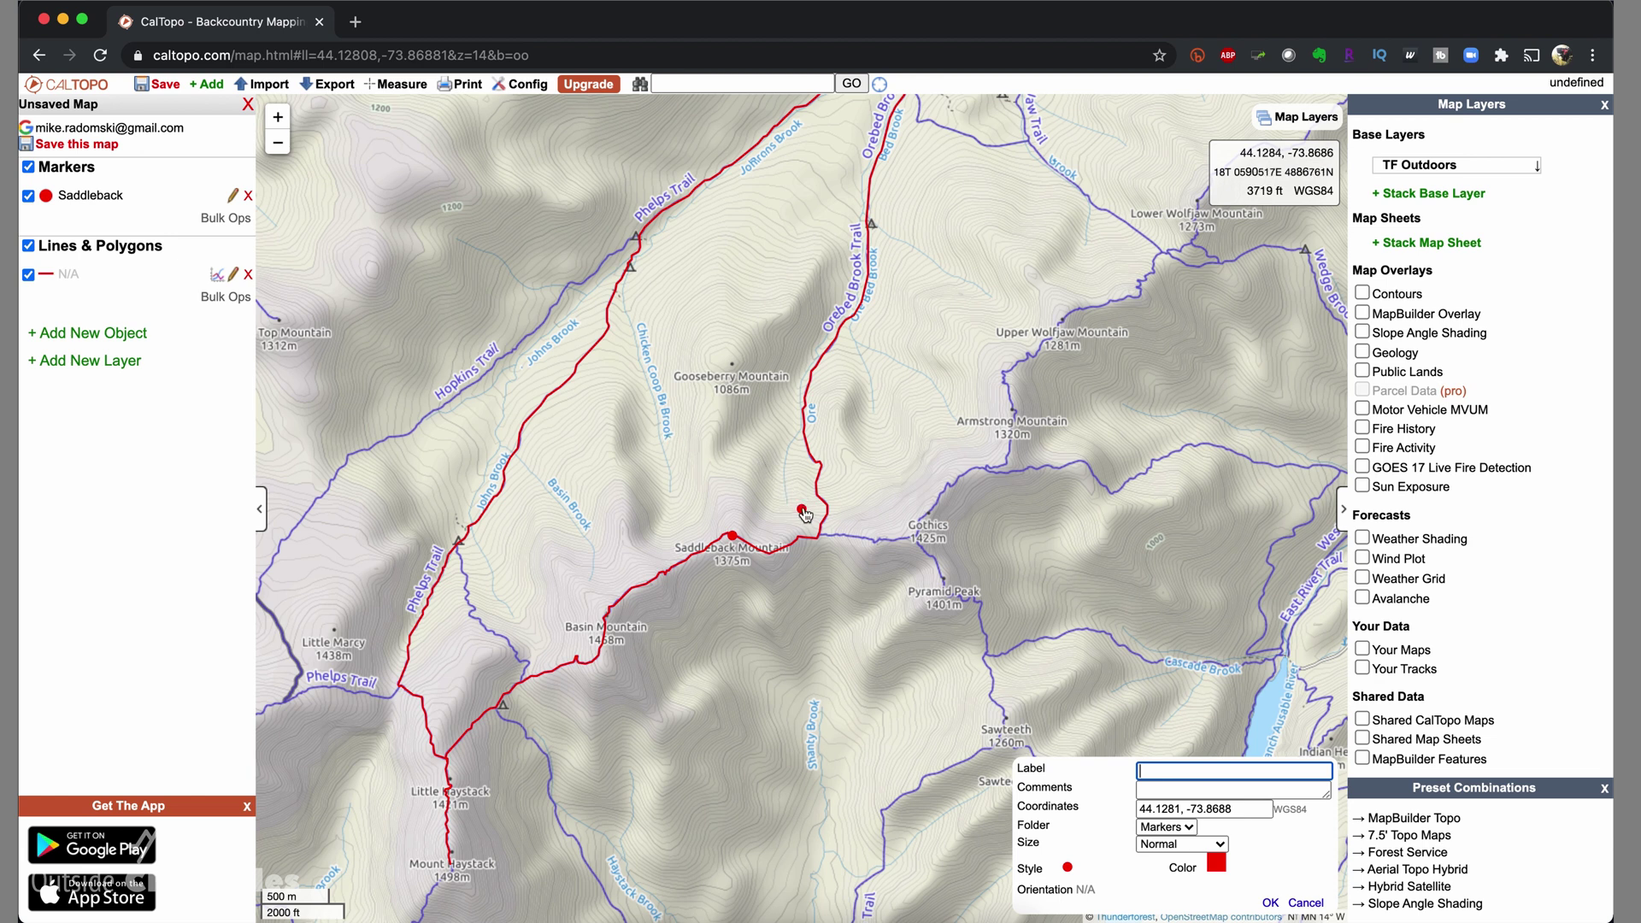
pyautogui.click(733, 535)
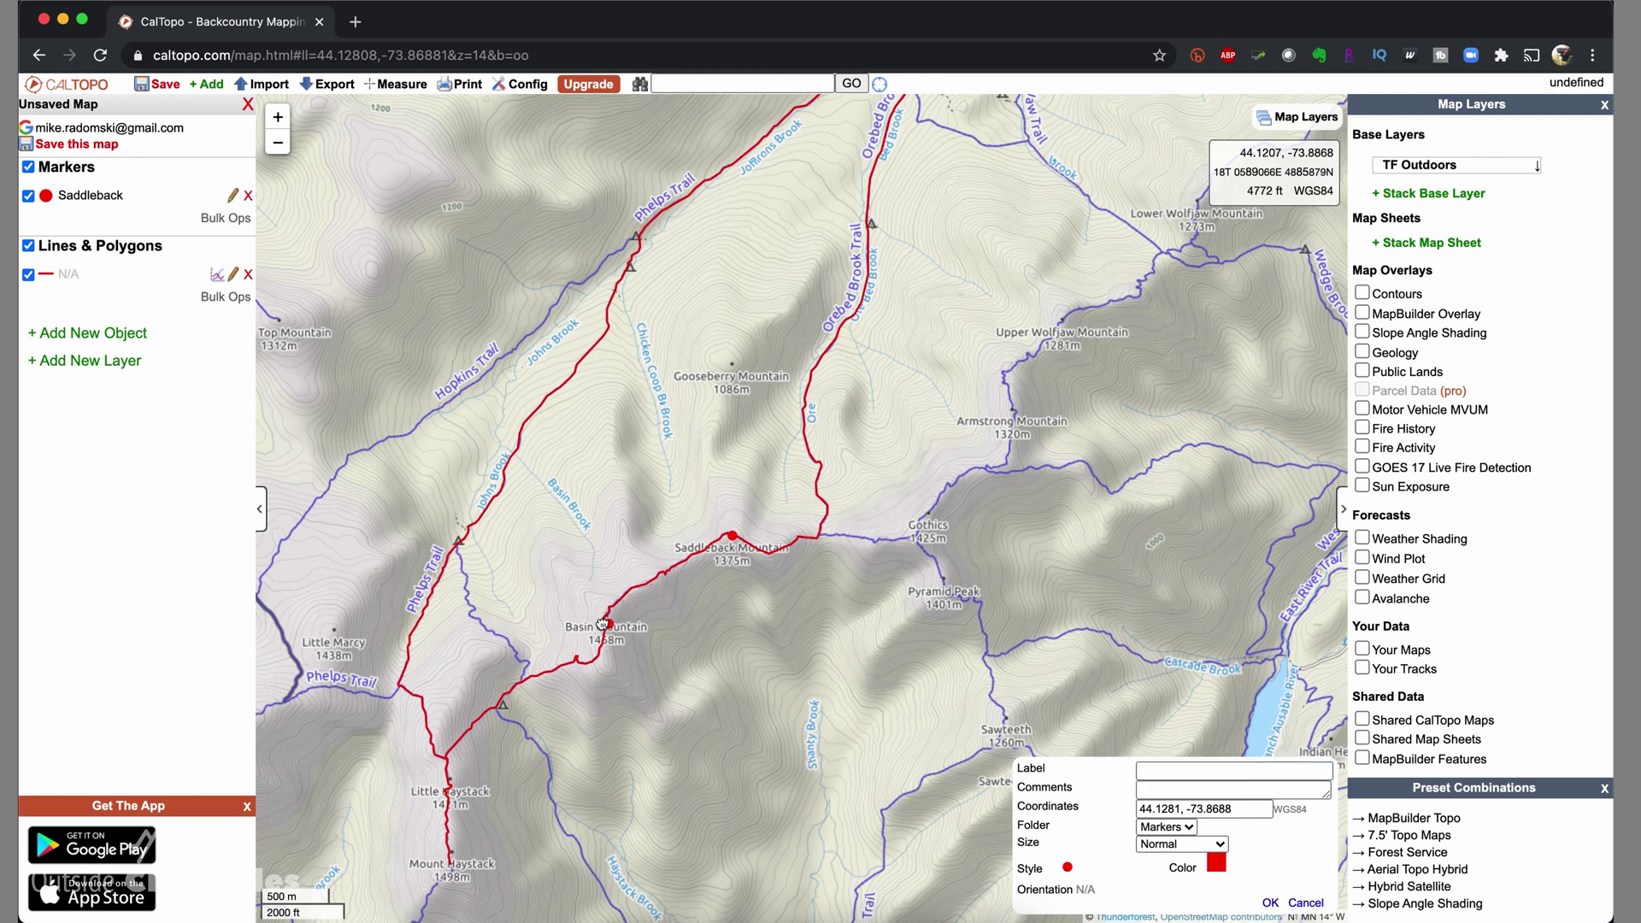
pyautogui.click(601, 624)
pyautogui.write('Basin')
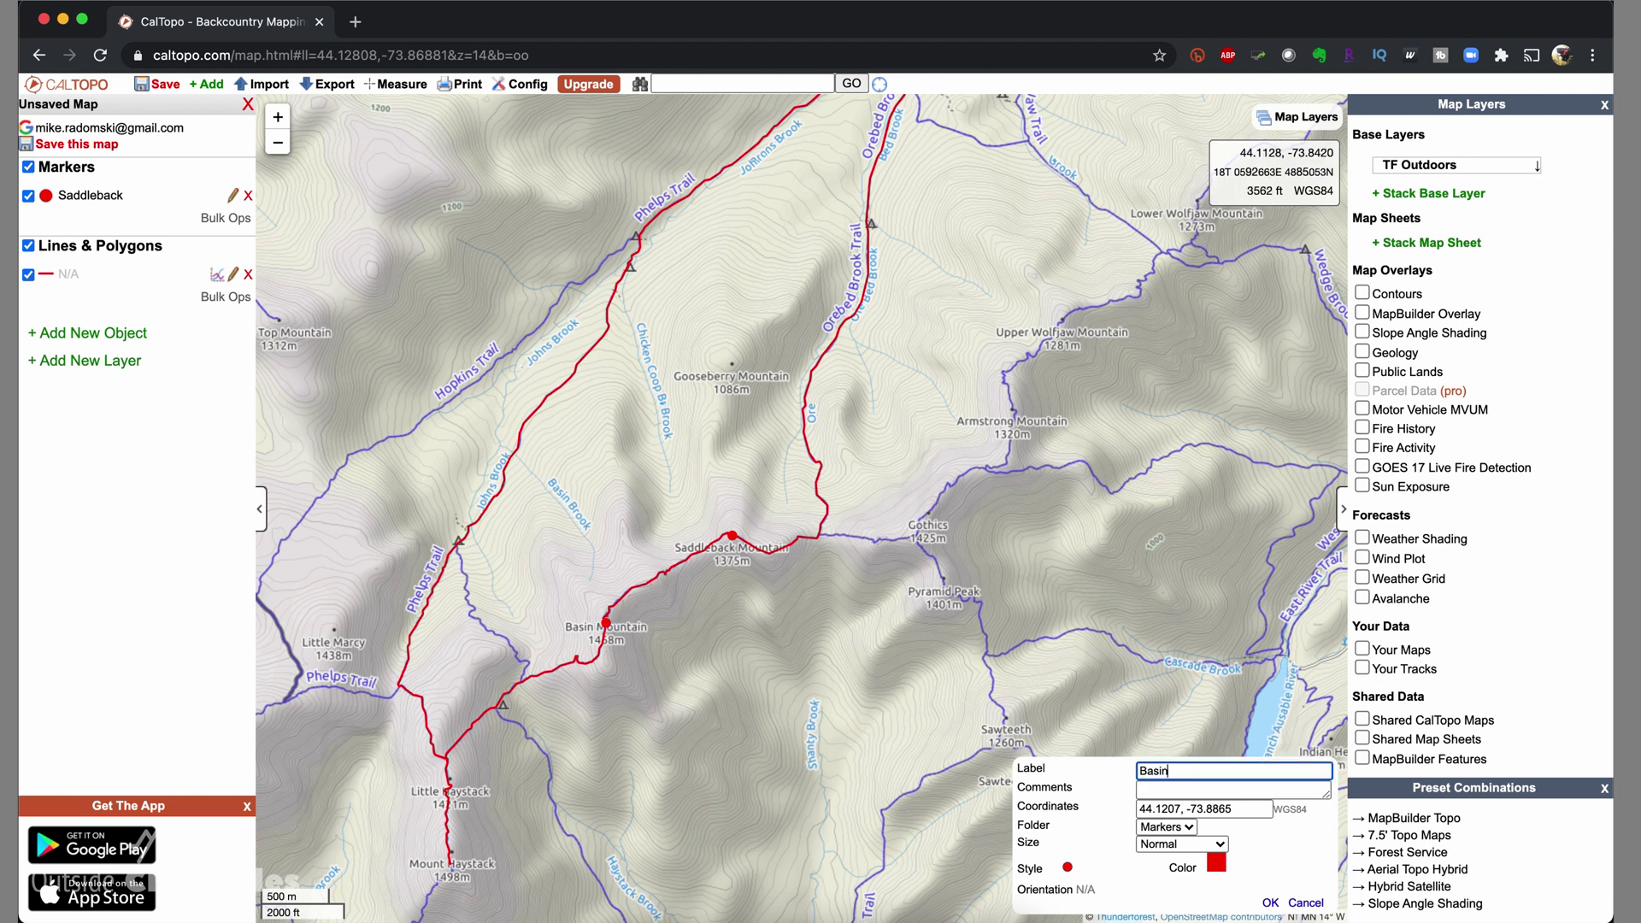
pyautogui.click(1271, 904)
# Add a marker labelled Haystack on the summit of Mount Haystack.
pyautogui.click(216, 88)
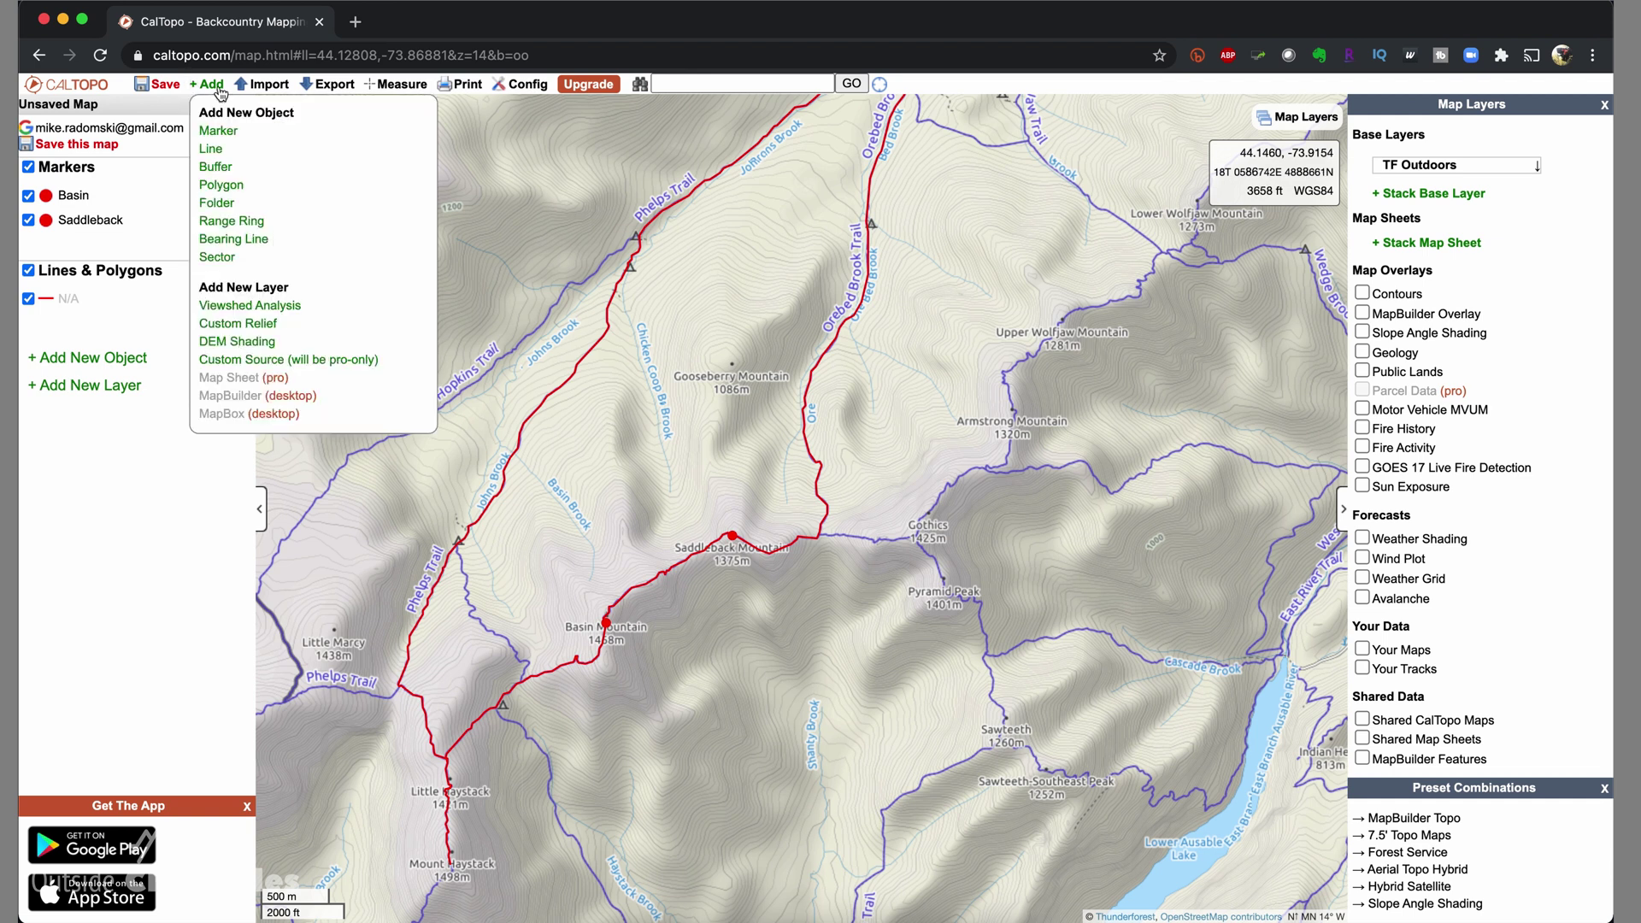
pyautogui.click(221, 131)
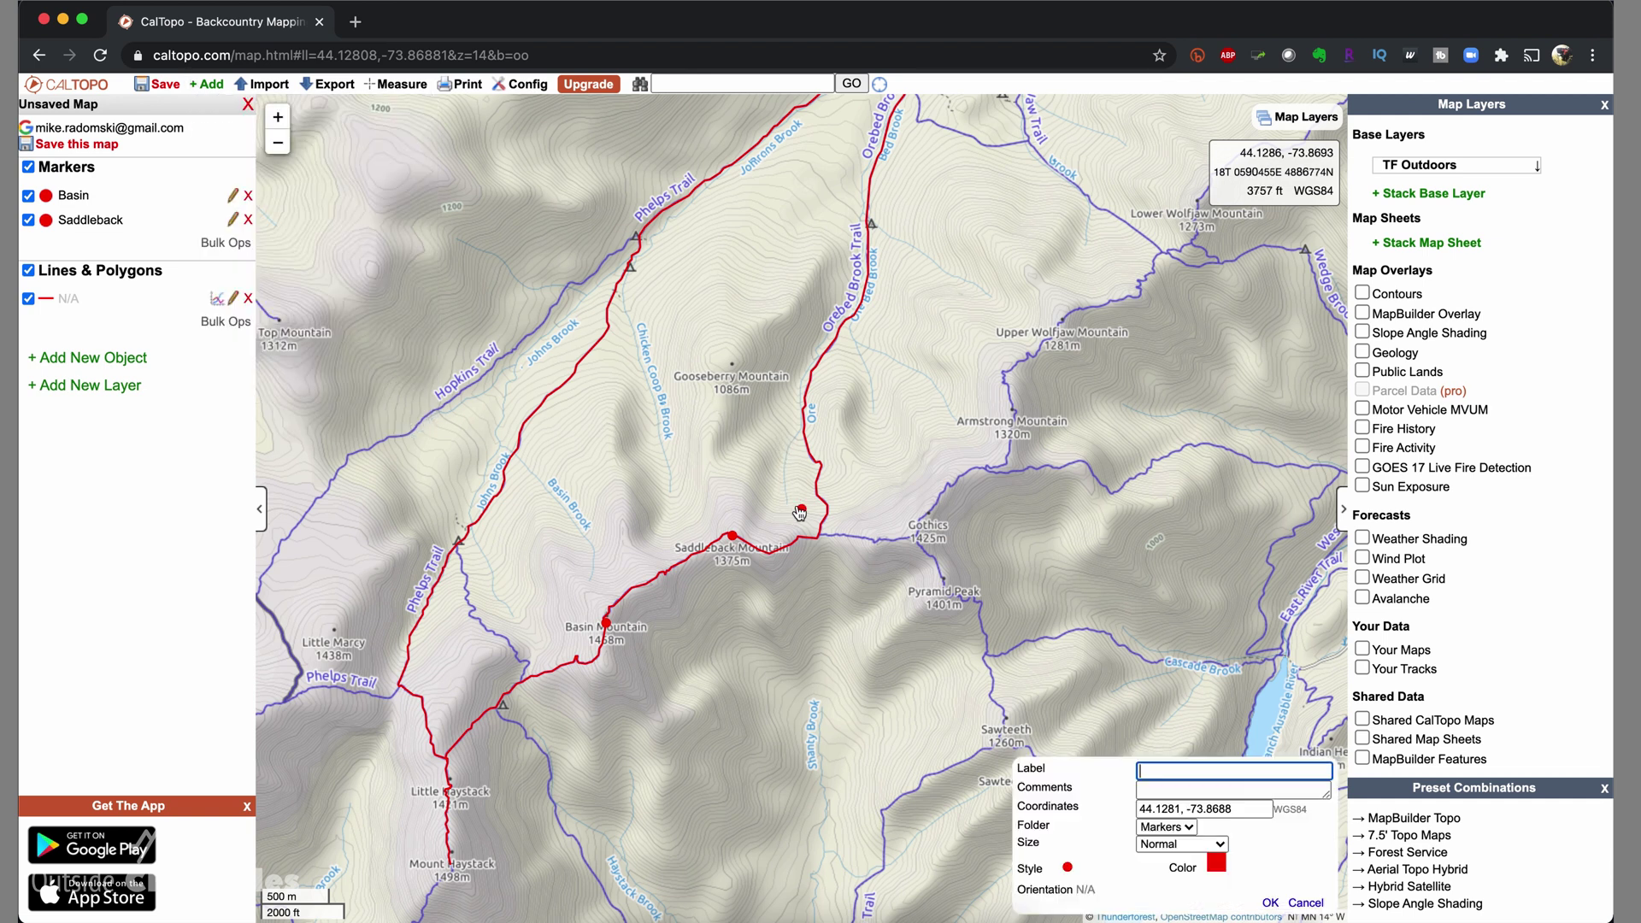
pyautogui.click(450, 865)
pyautogui.write('Haystack')
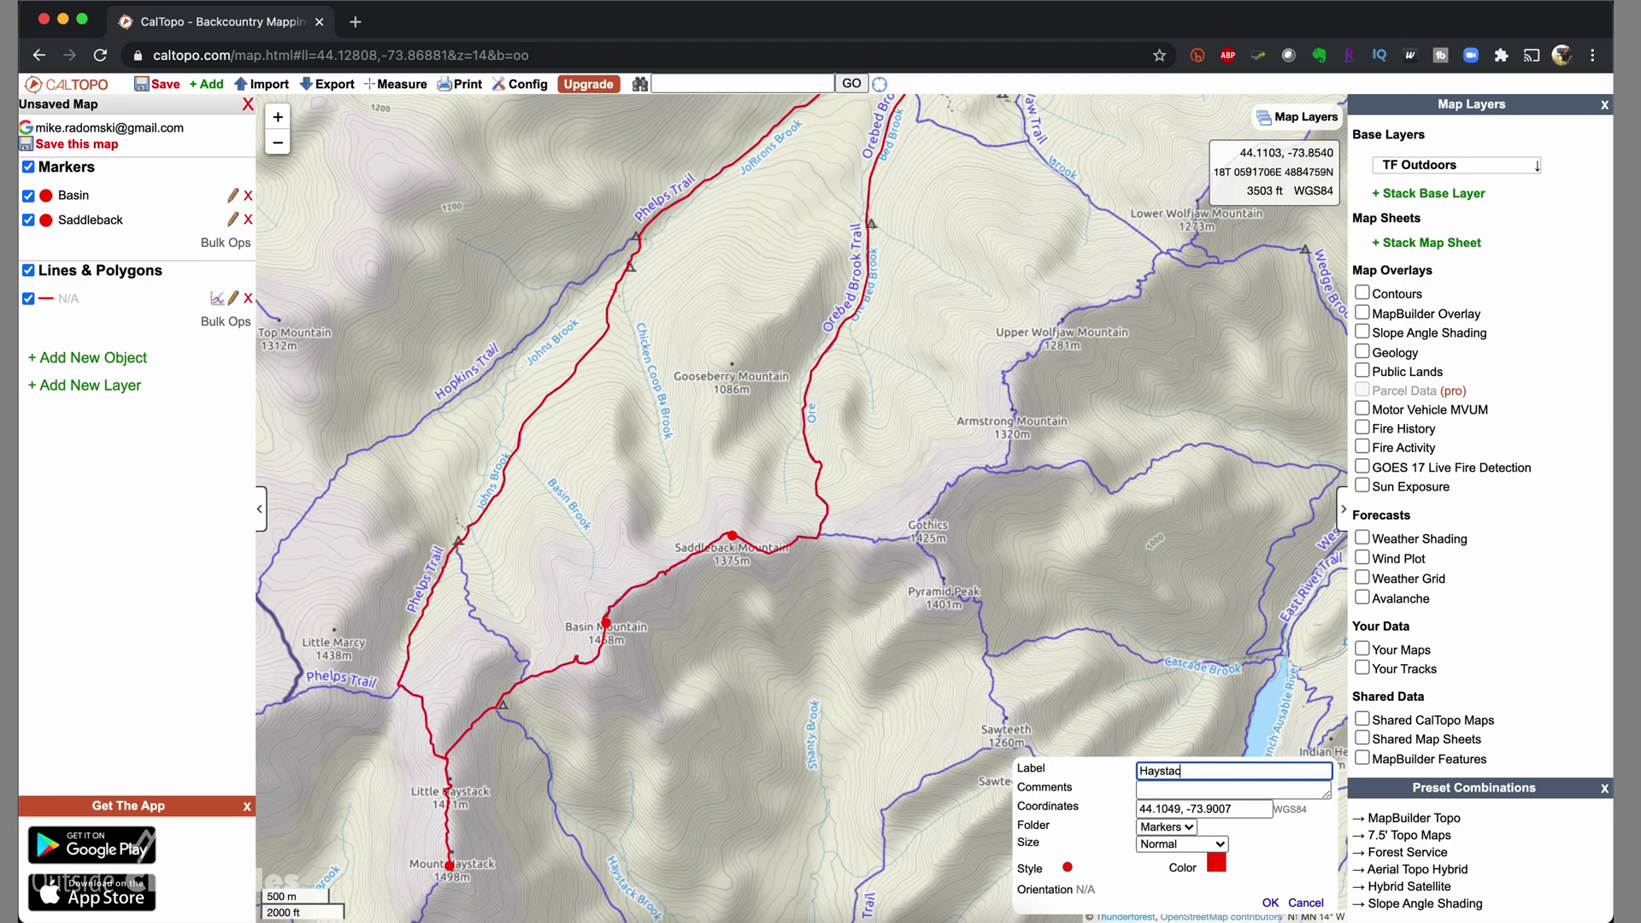
pyautogui.click(1270, 903)
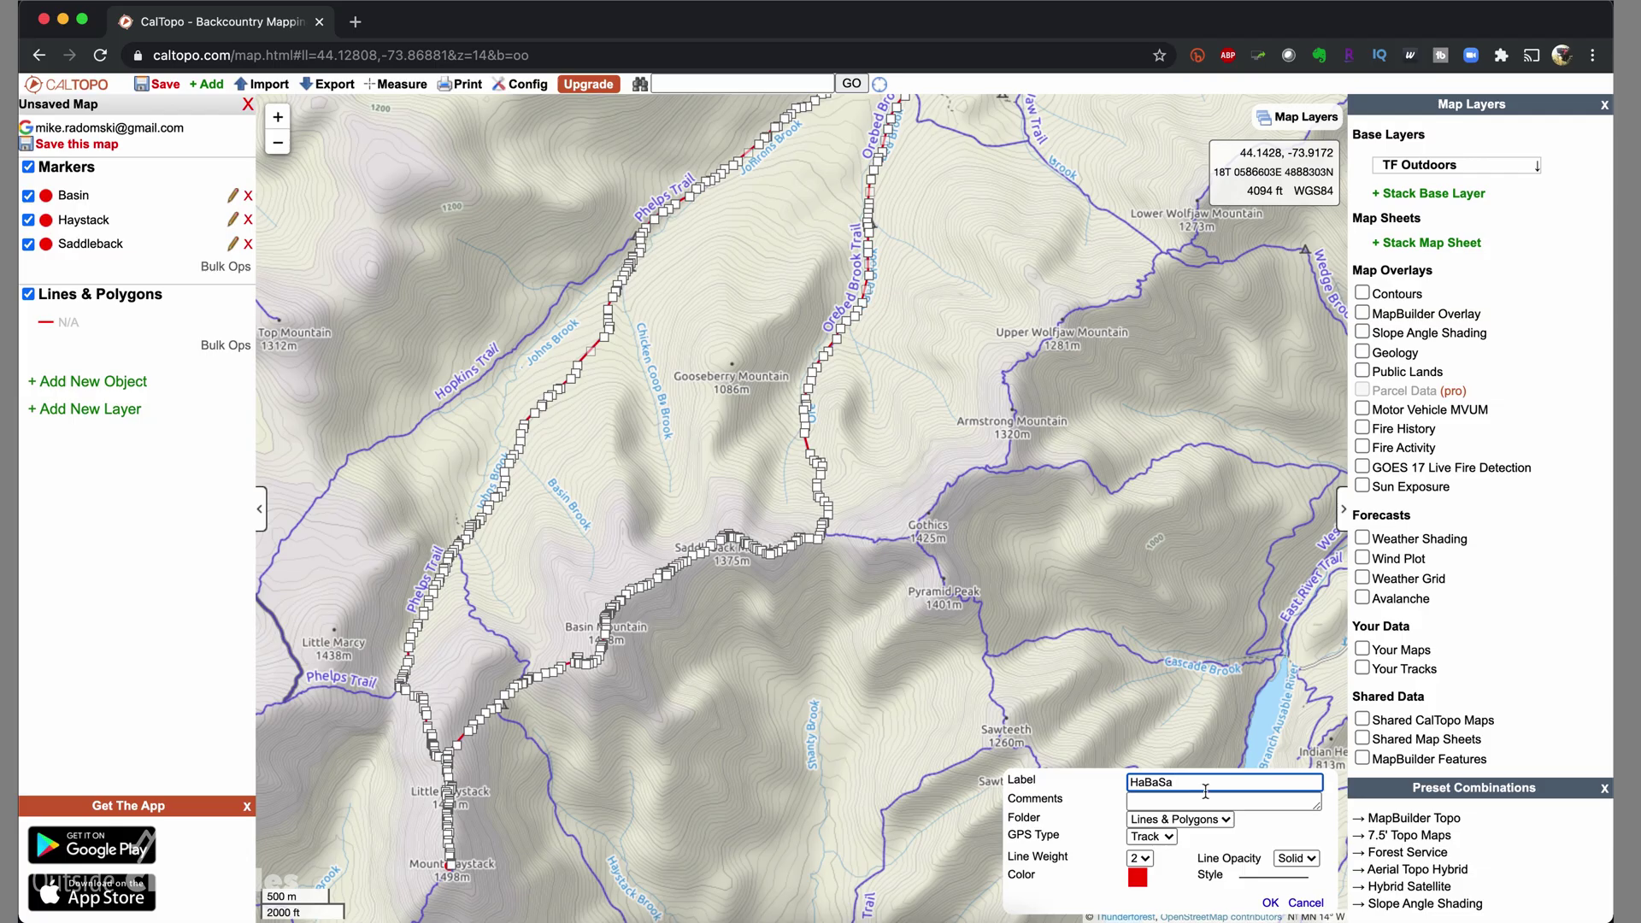
# Label the unnamed route line HaBaSa.
pyautogui.click(1270, 903)
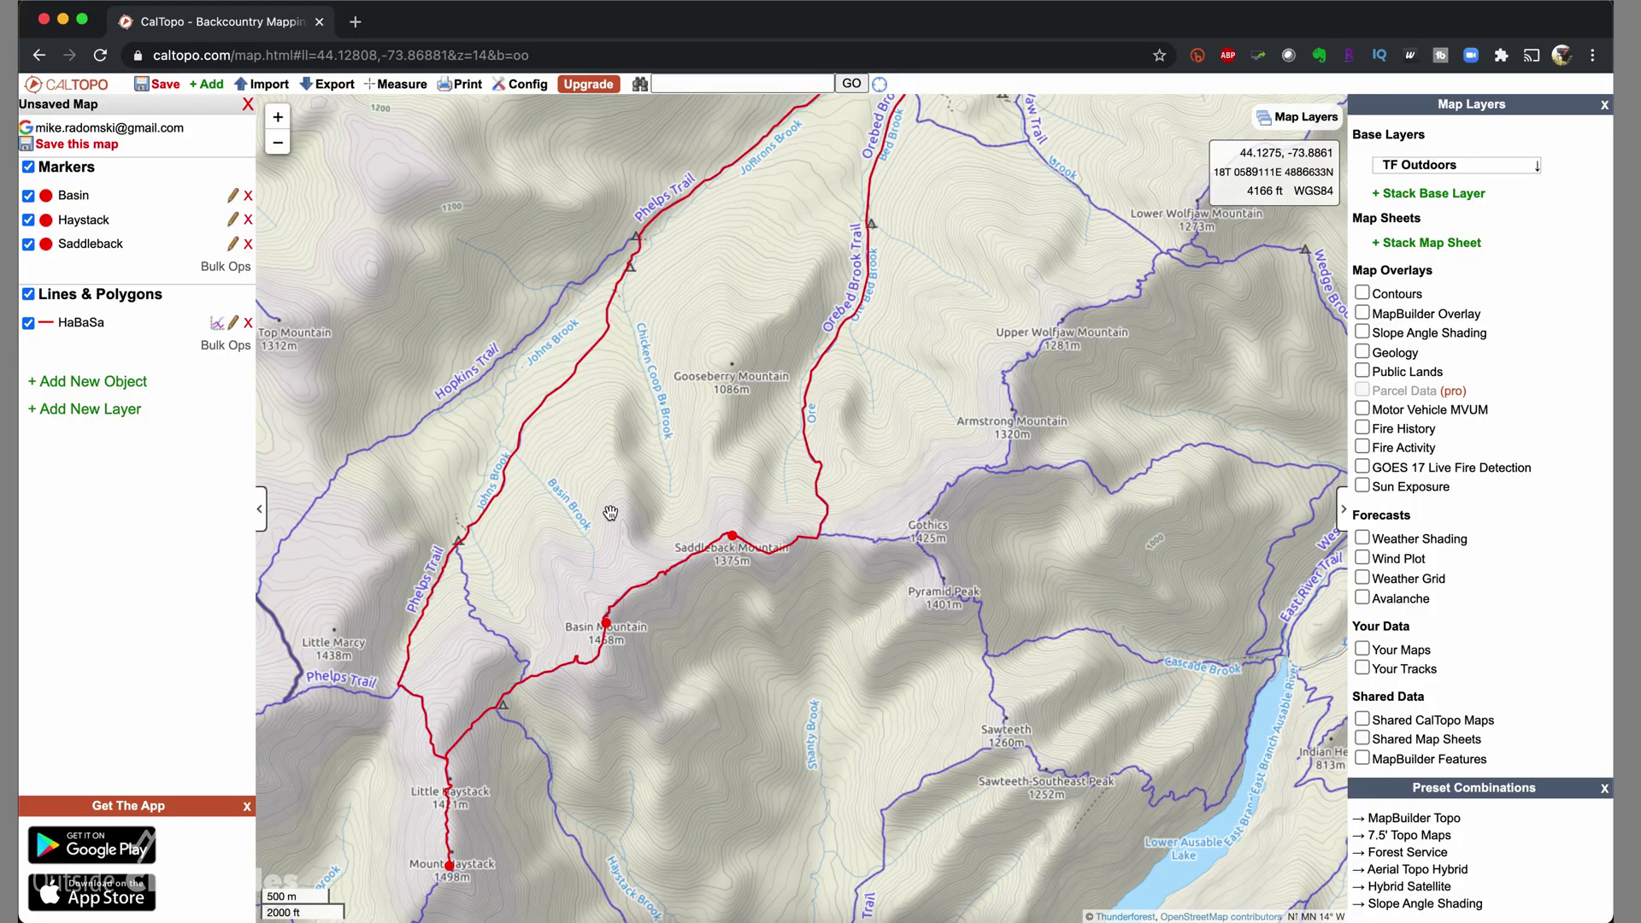
# Open the map's PDF or JPG print setup and move the page frame so it covers the whole hiking loop.
pyautogui.click(463, 86)
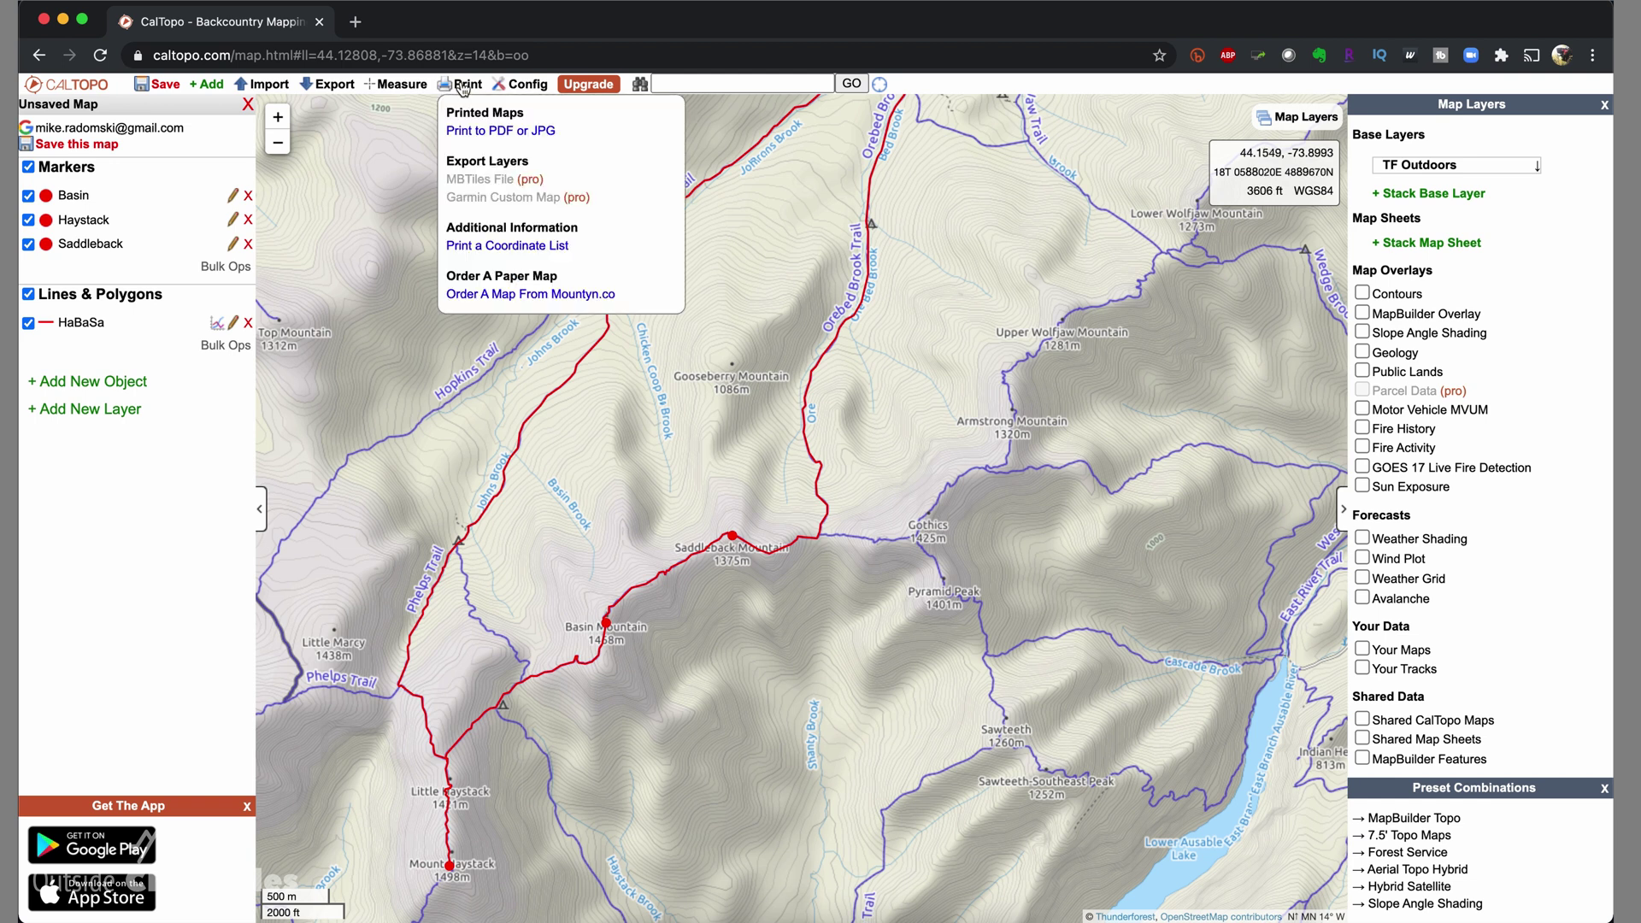
pyautogui.click(484, 131)
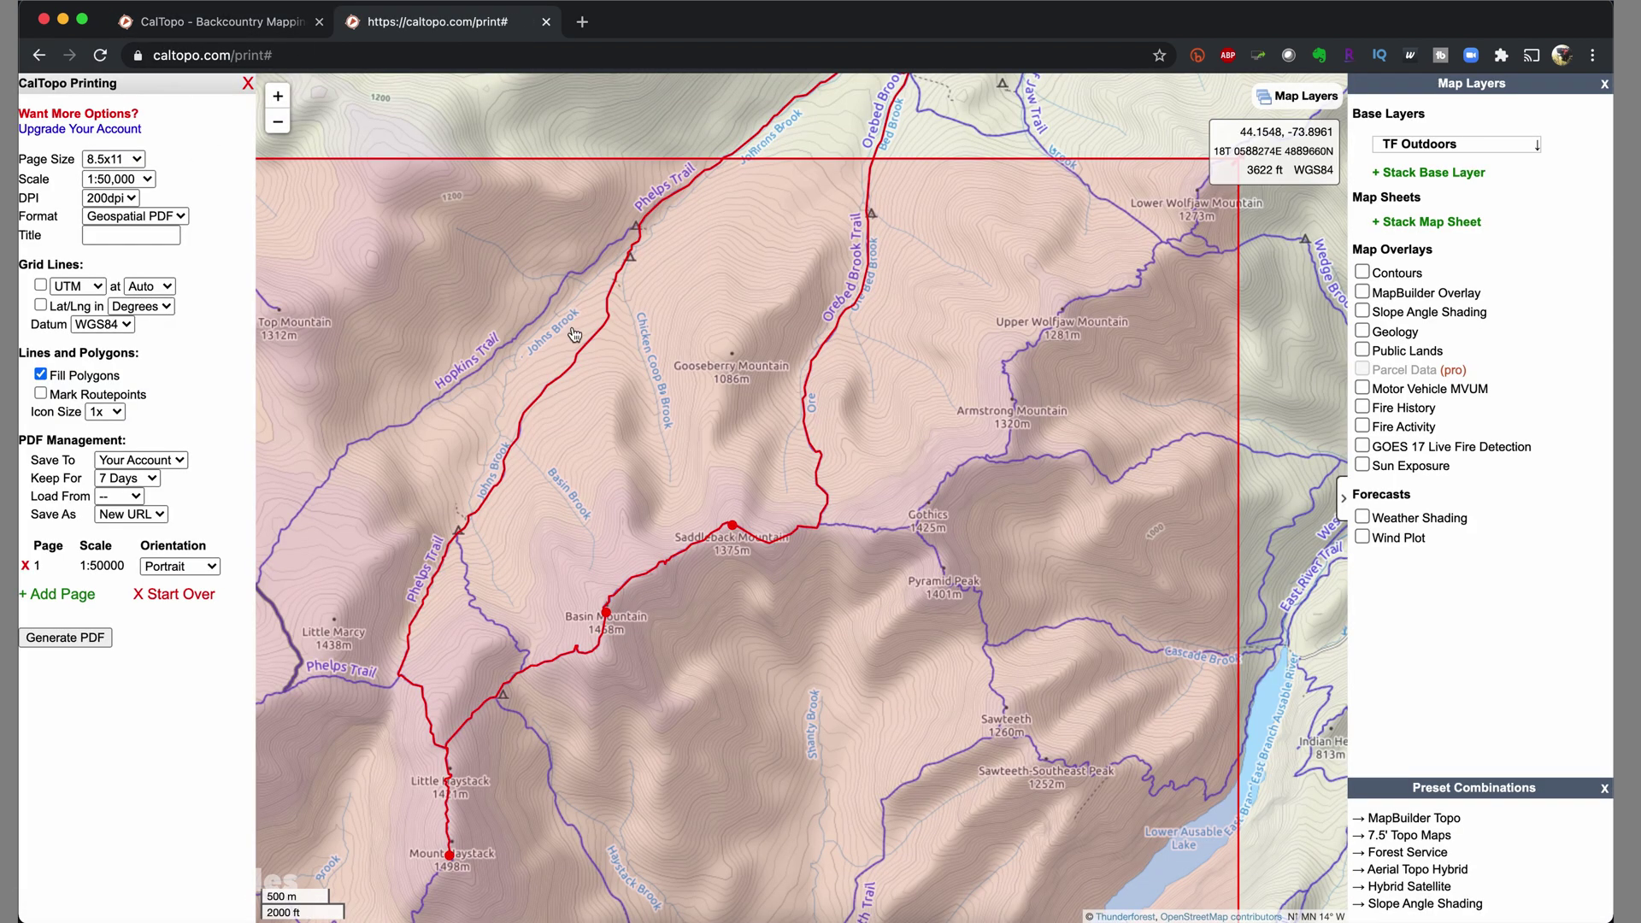
pyautogui.click(278, 122)
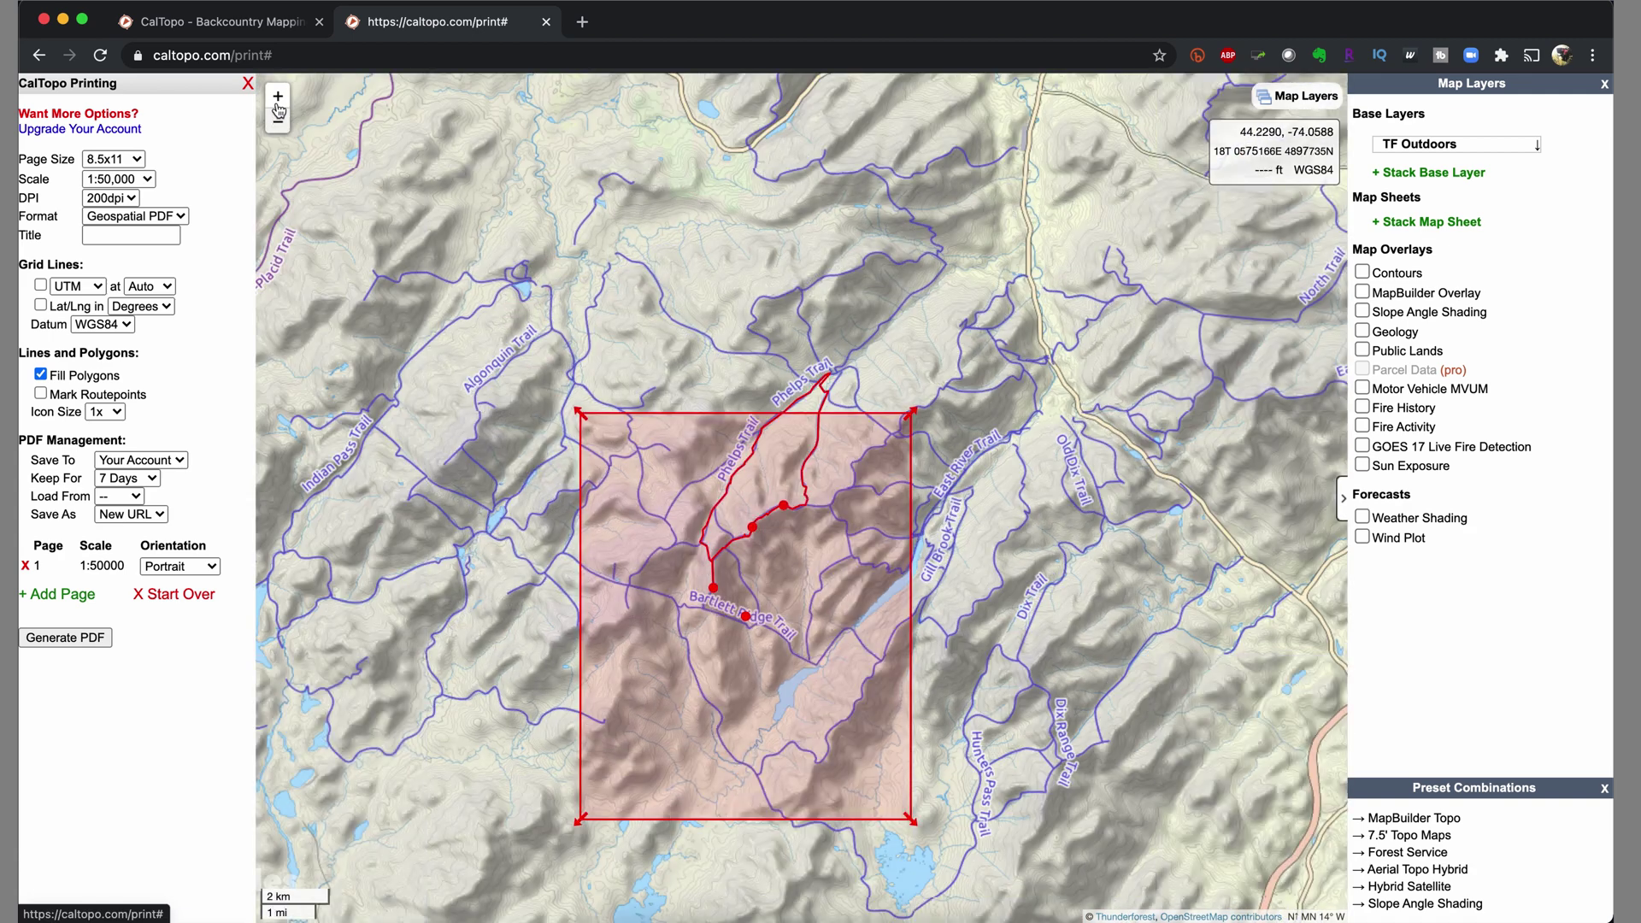
pyautogui.click(278, 98)
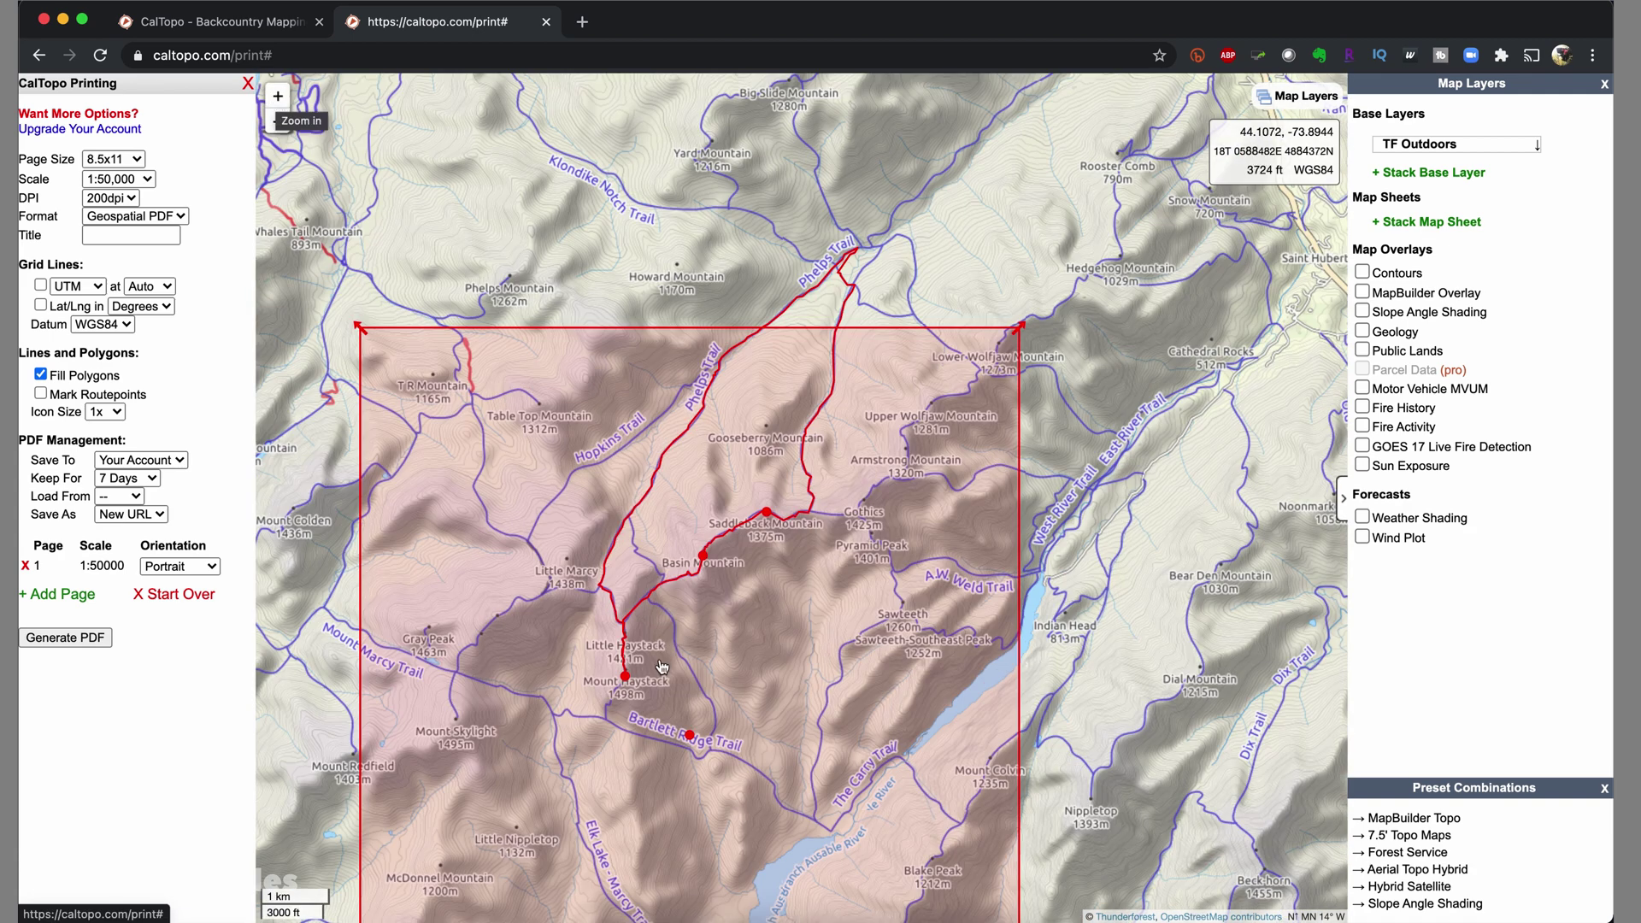
pyautogui.moveTo(690, 736); pyautogui.dragTo(734, 484)
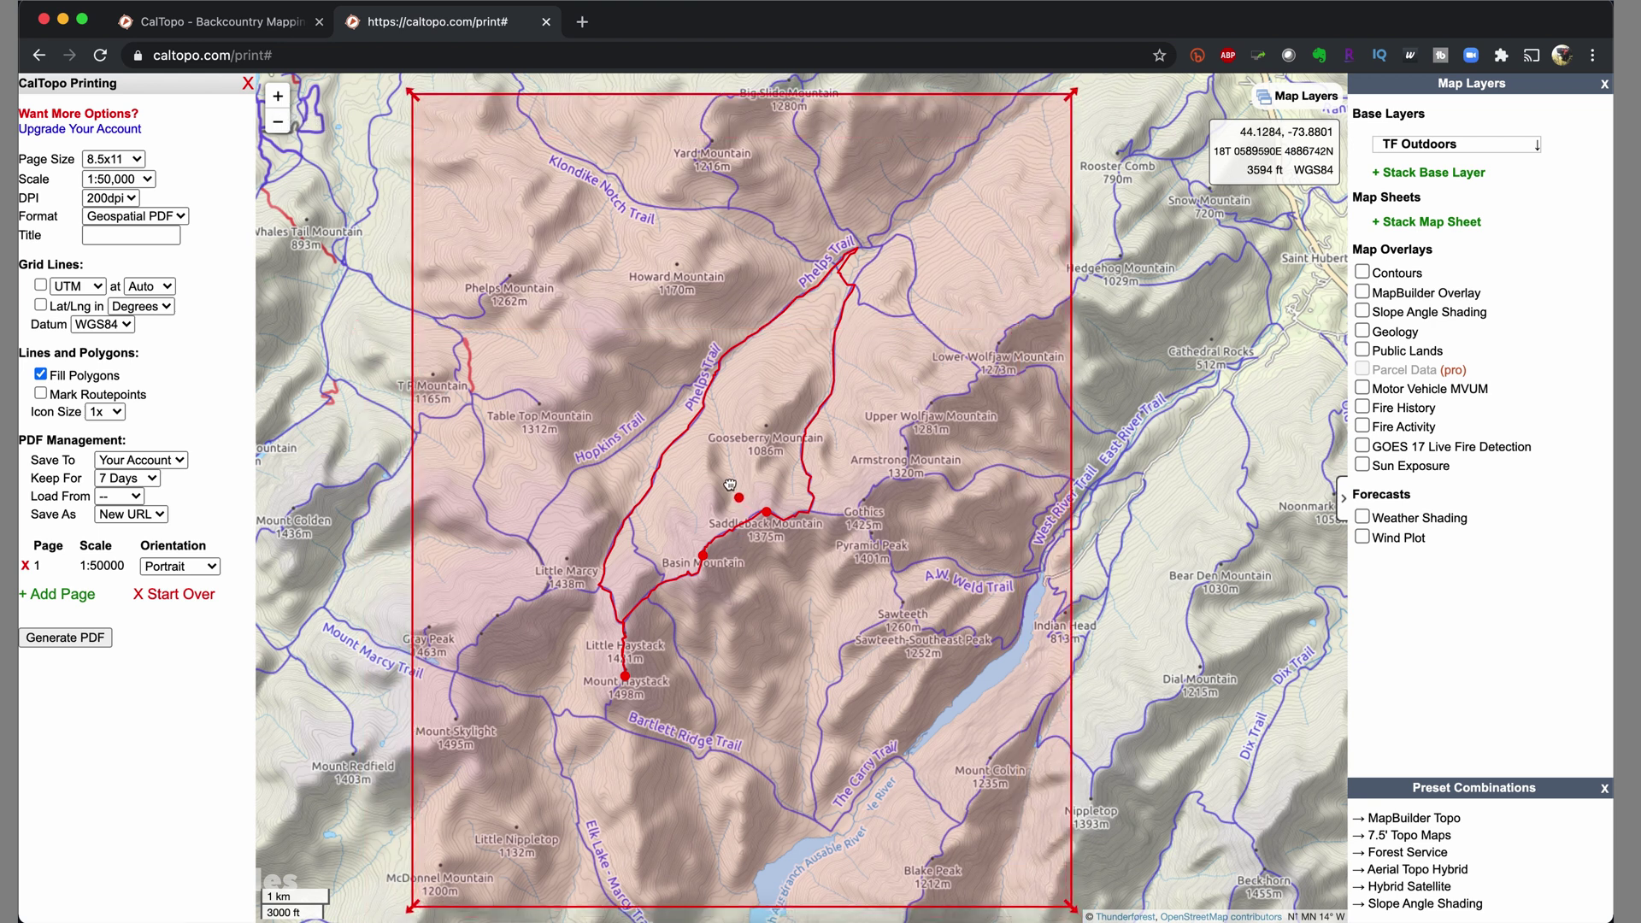
# Generate the PDF with page 1 in Landscape orientation and its frame recentred over the entire HaBaSa loop.
pyautogui.click(178, 567)
pyautogui.click(176, 589)
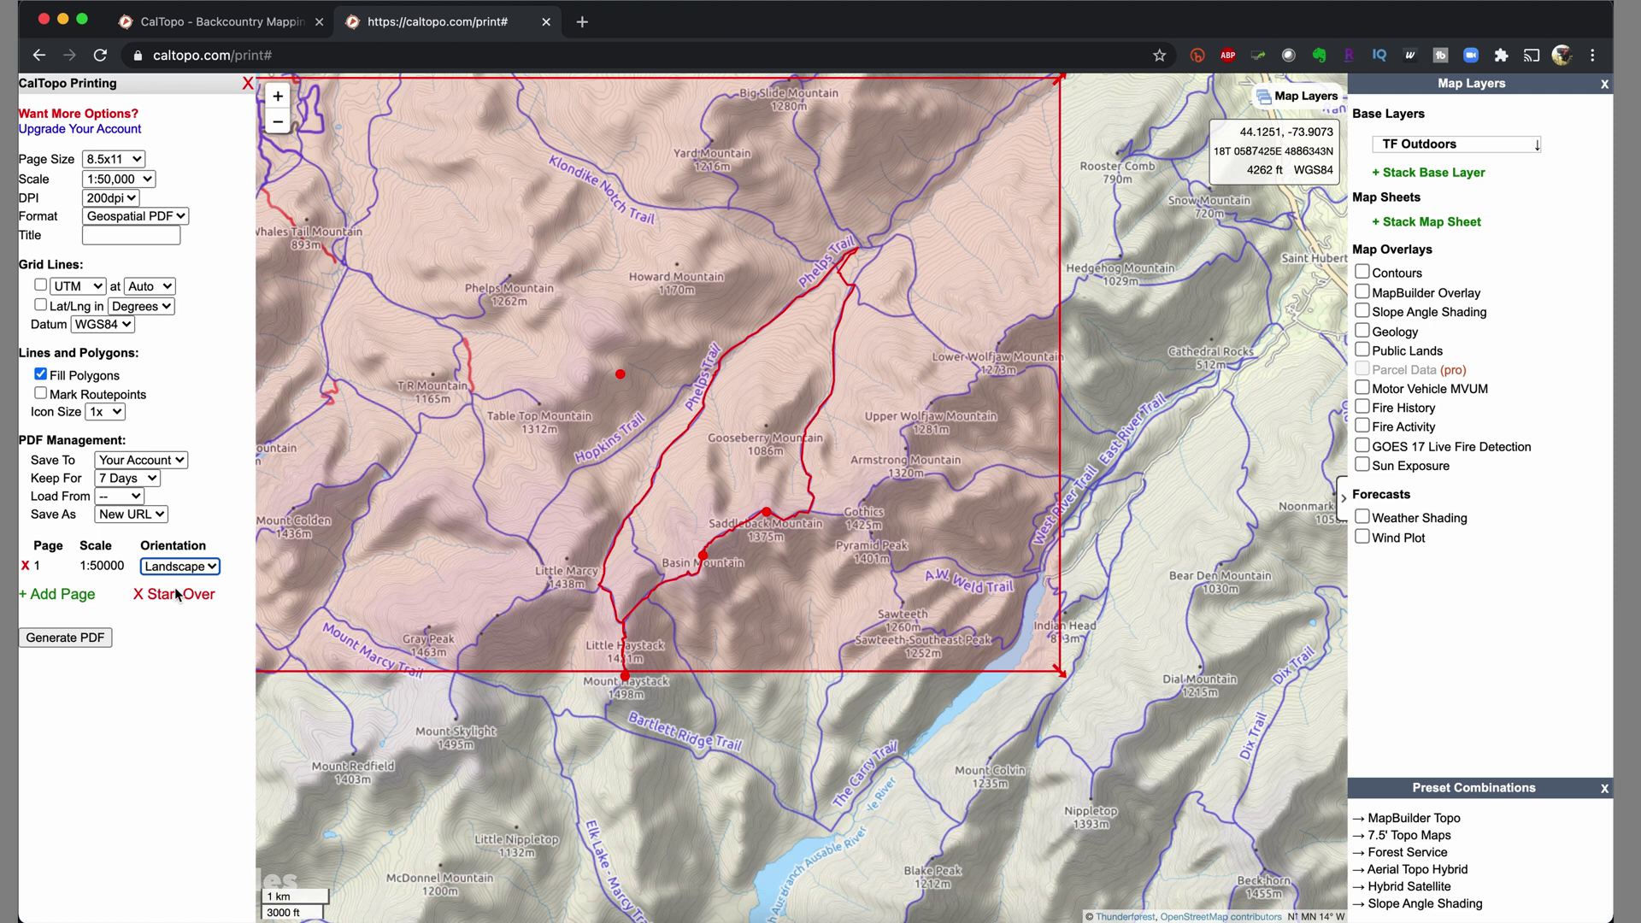
pyautogui.moveTo(621, 378); pyautogui.dragTo(767, 466)
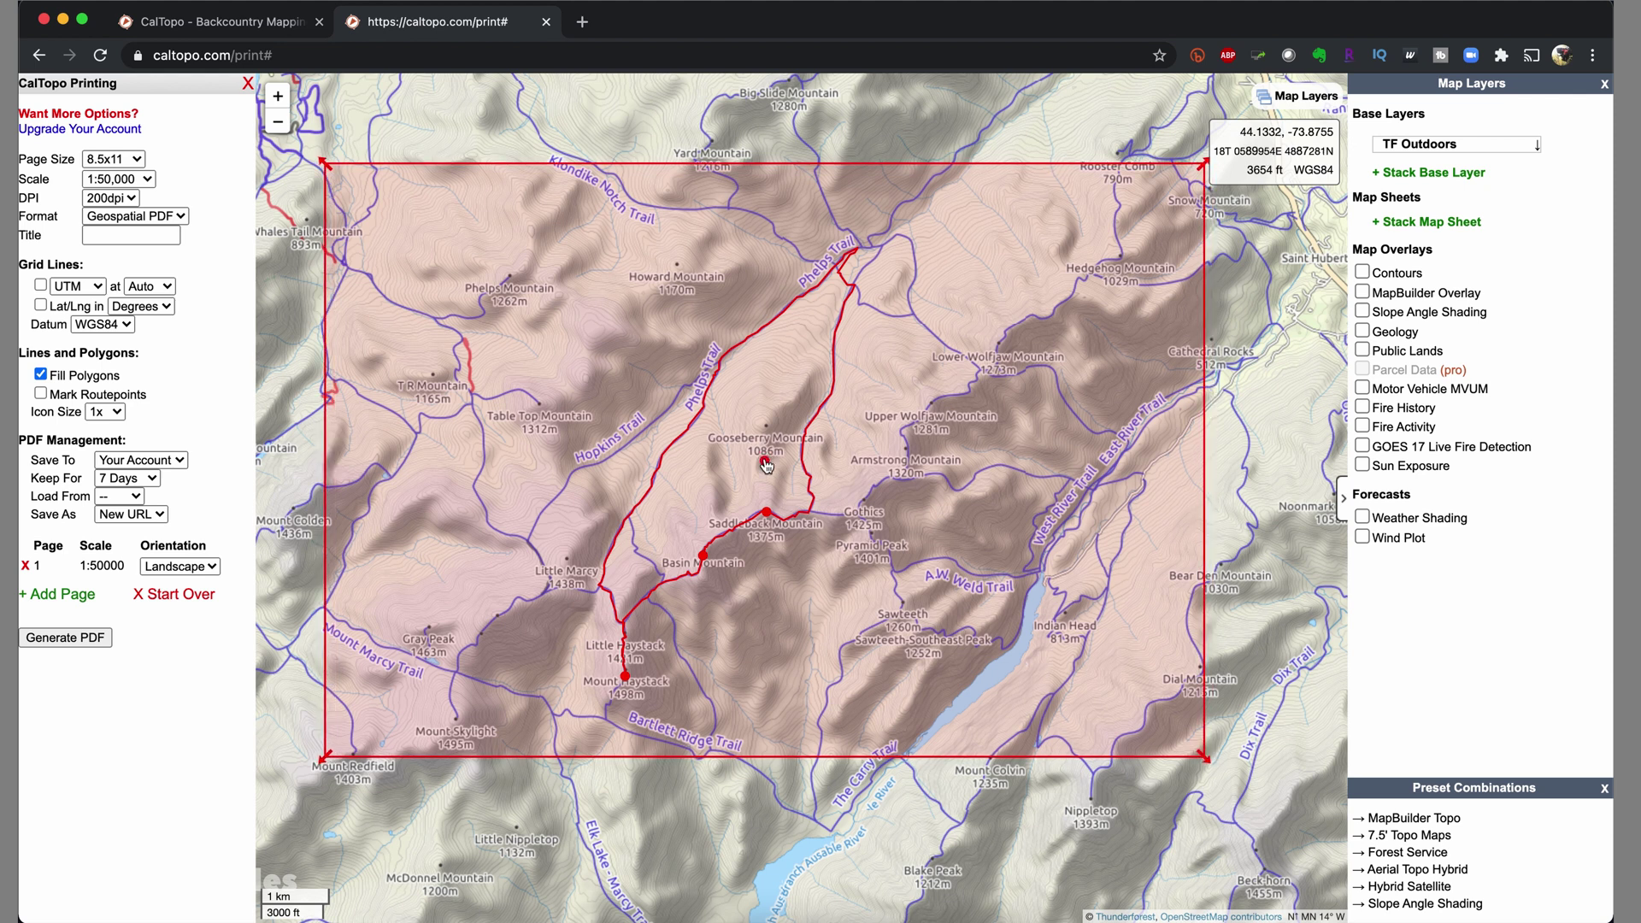
pyautogui.moveTo(767, 466); pyautogui.dragTo(767, 465)
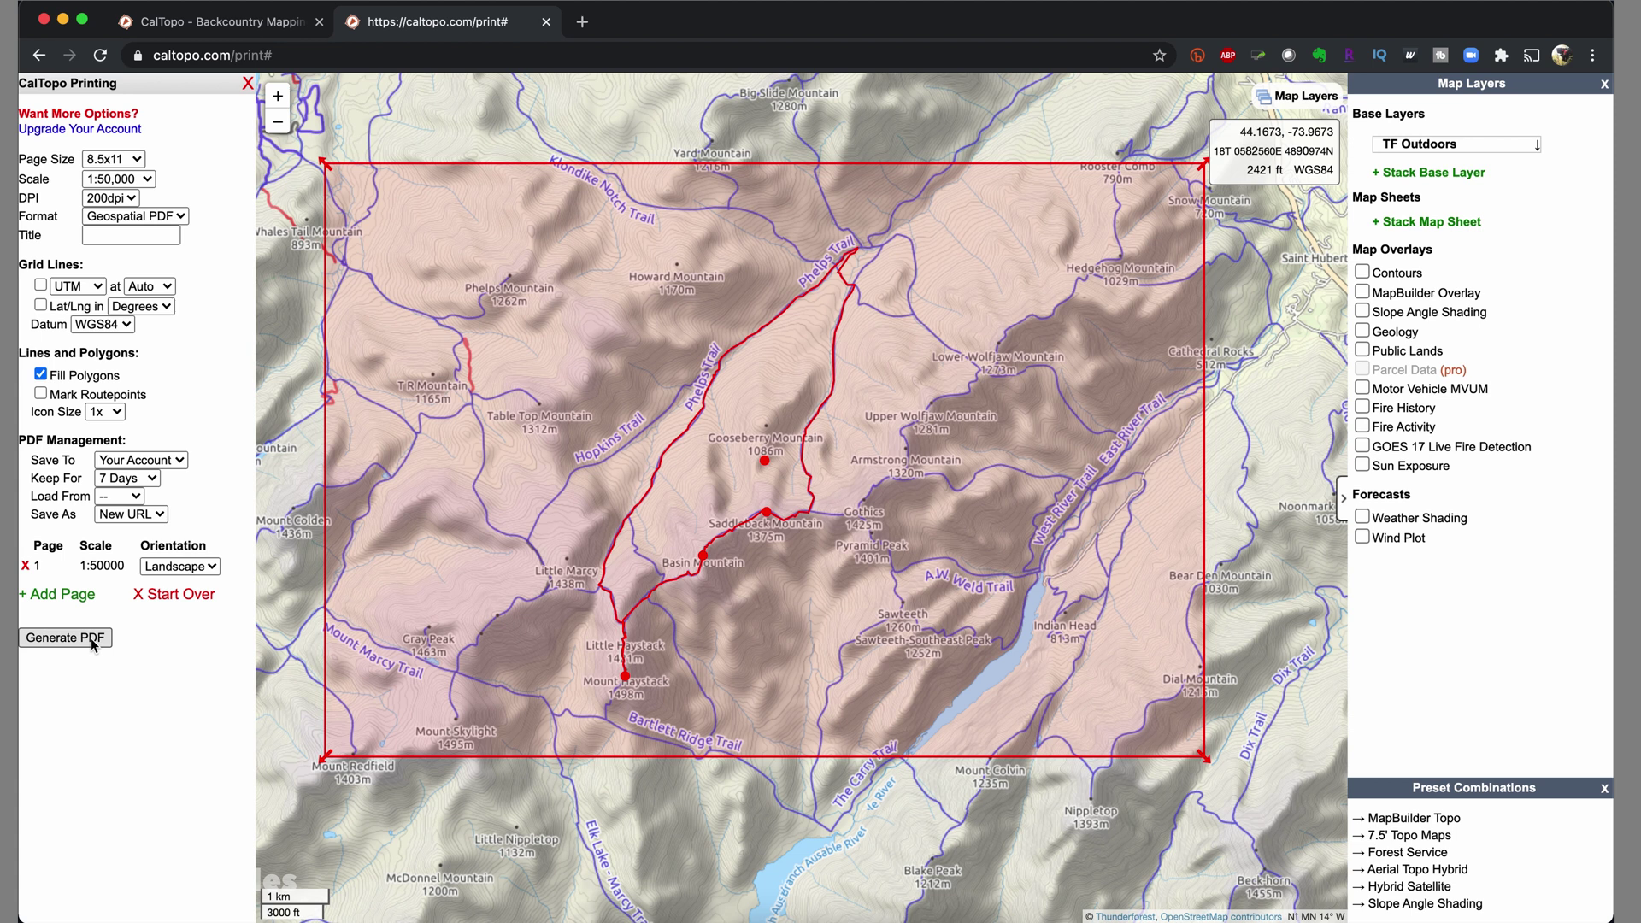
pyautogui.click(65, 637)
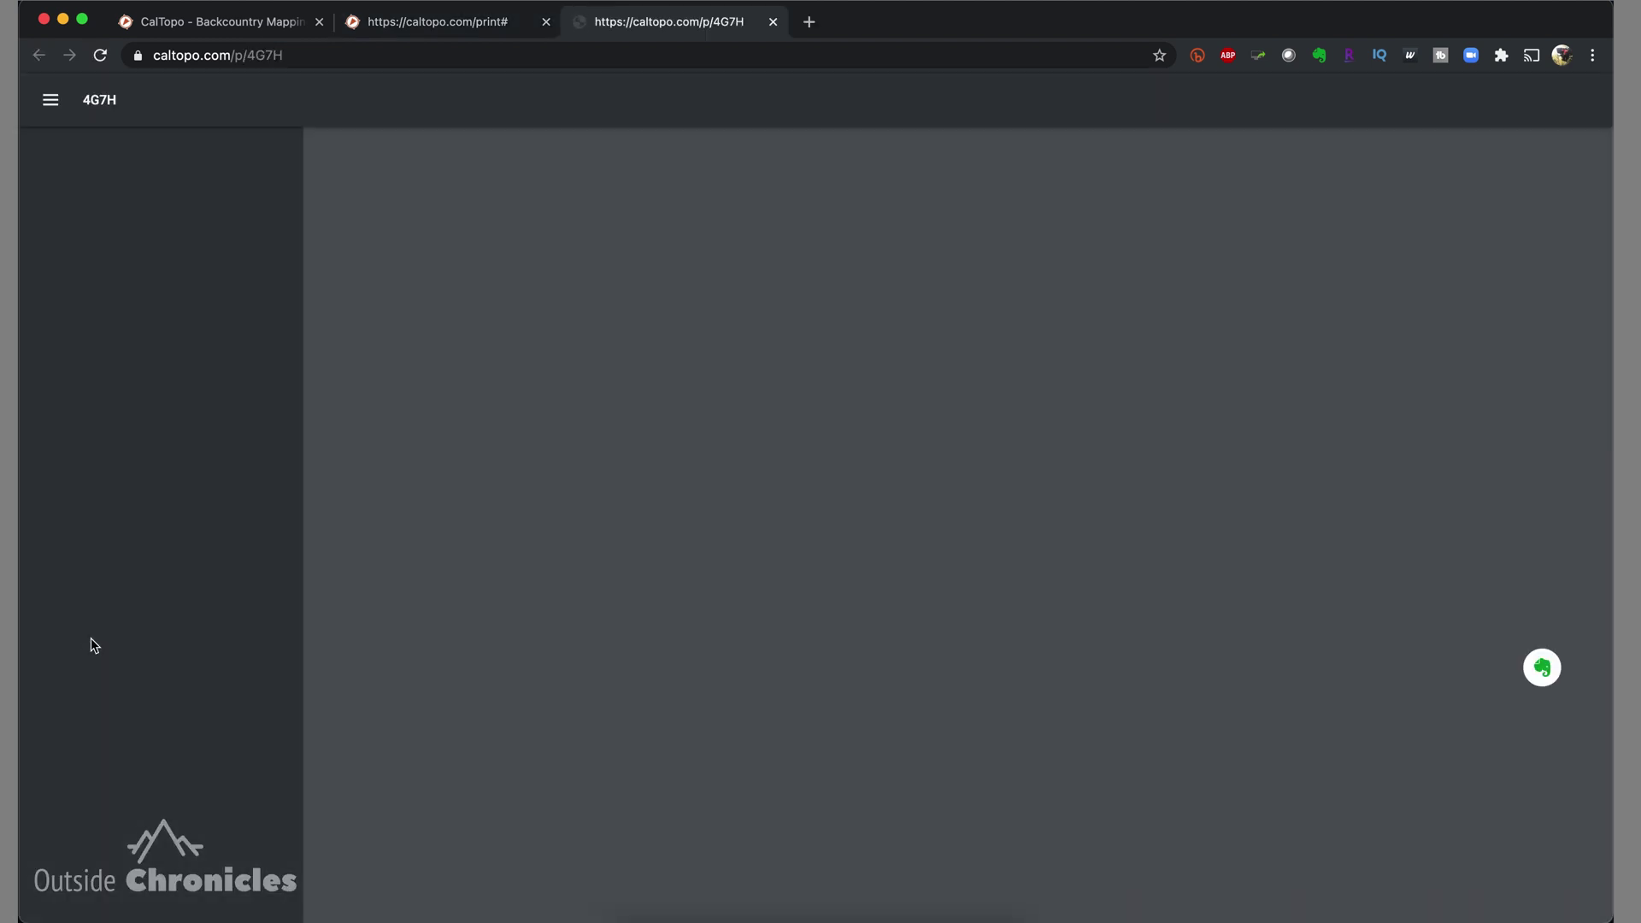